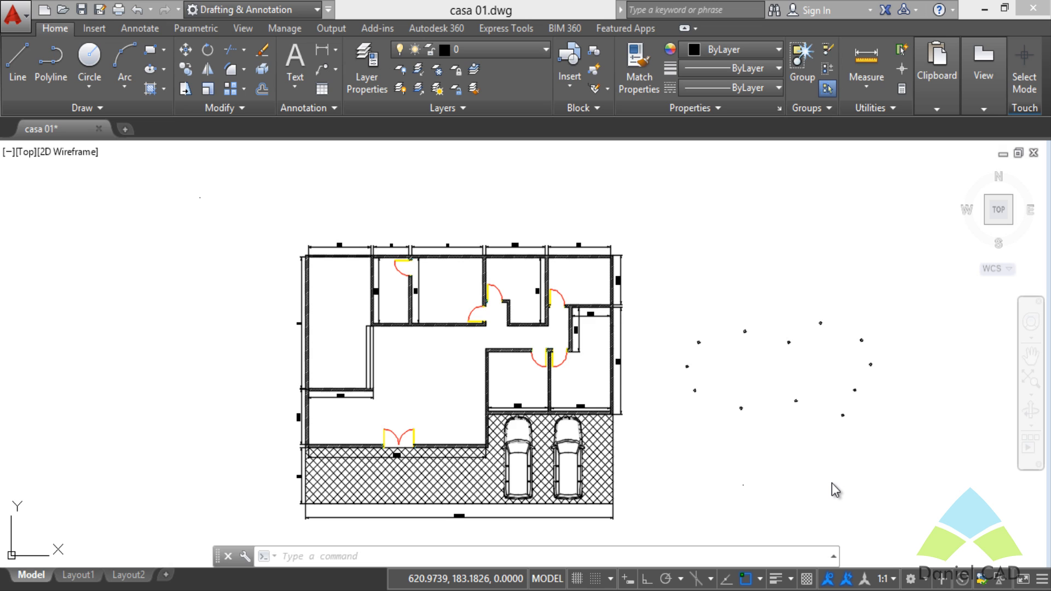
Start a Spline Fit at the centre of the upper-left small circle and run it down through the two circles on the left side
{"action": "middle_click_drag", "start_coordinate": [816, 455], "coordinate": [748, 443]}
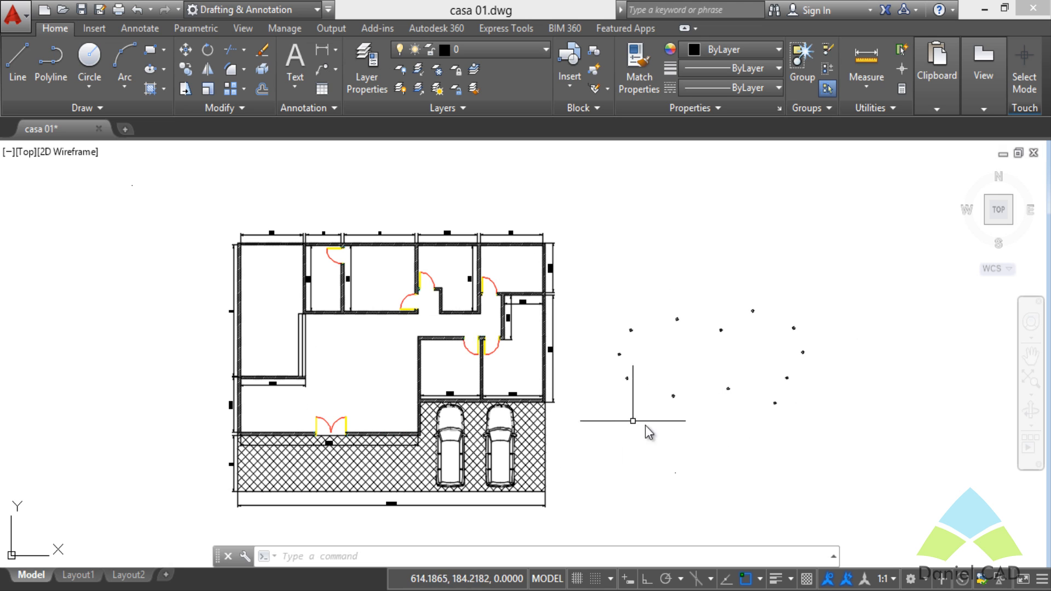
{"action": "middle_click_drag", "start_coordinate": [676, 436], "coordinate": [535, 432]}
{"action": "scroll", "coordinate": [557, 357], "scroll_direction": "up", "scroll_amount": 5}
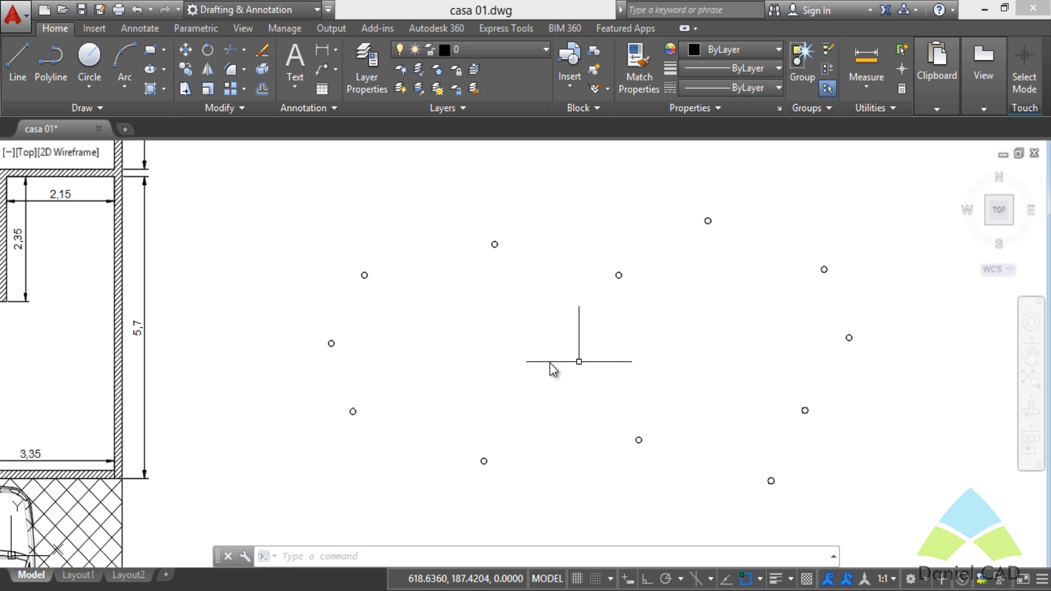
{"action": "middle_click_drag", "start_coordinate": [579, 363], "coordinate": [523, 366]}
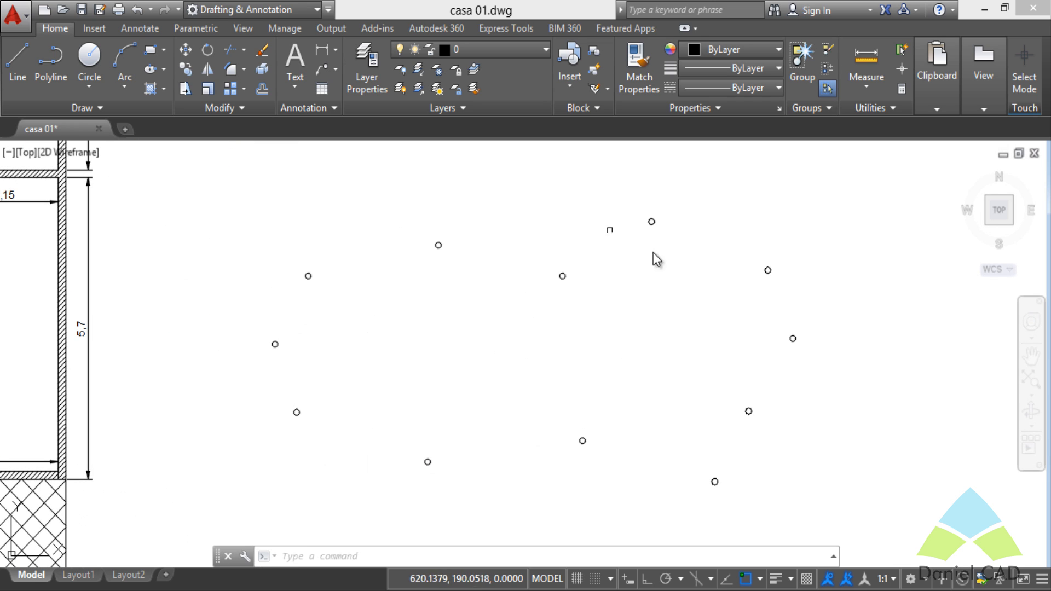
{"action": "left_click", "coordinate": [714, 482]}
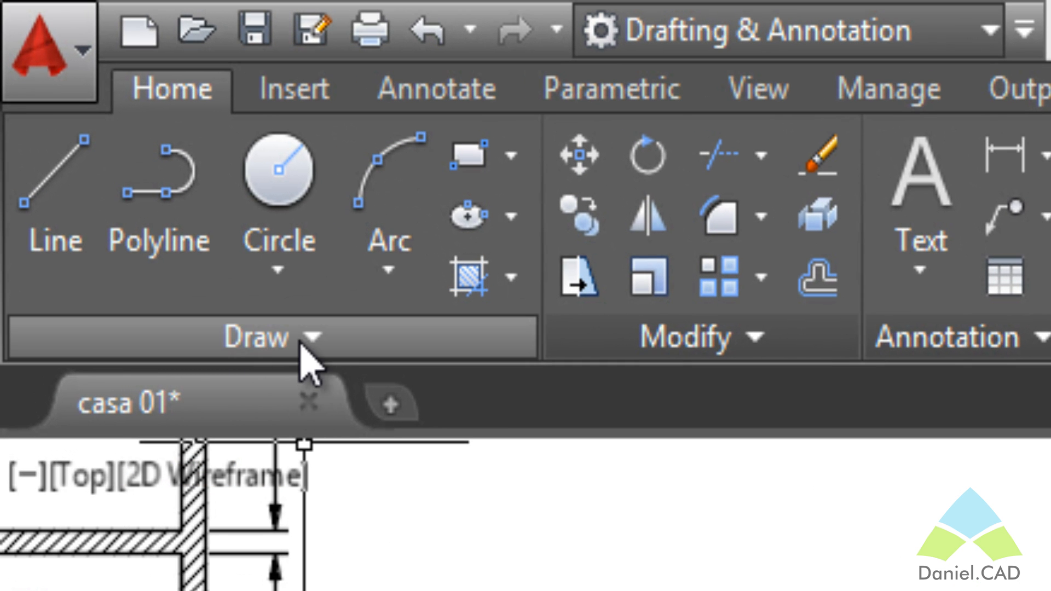
{"action": "left_click", "coordinate": [313, 338]}
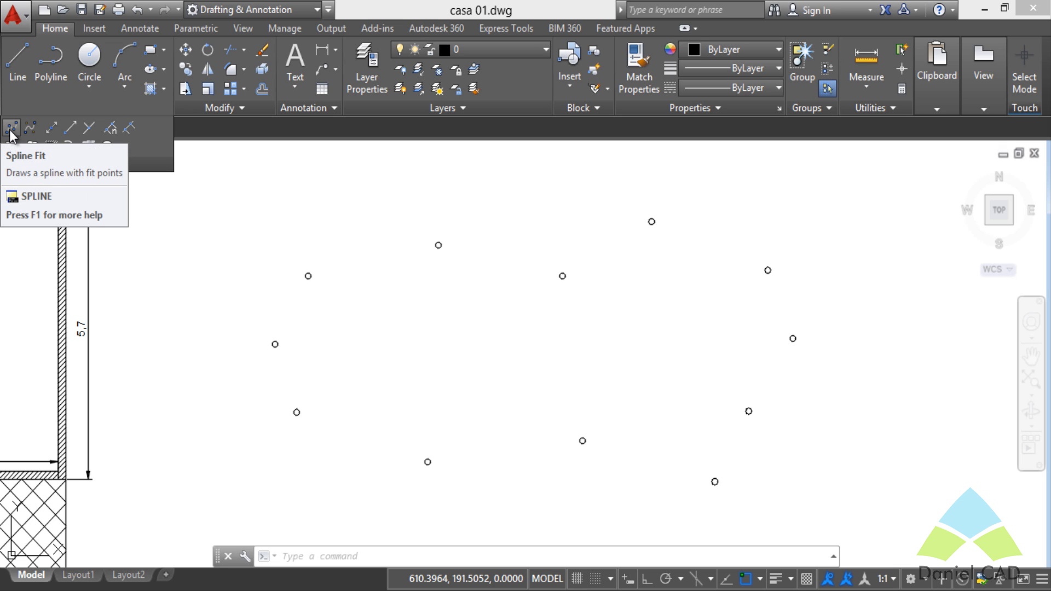
{"action": "left_click", "coordinate": [11, 129]}
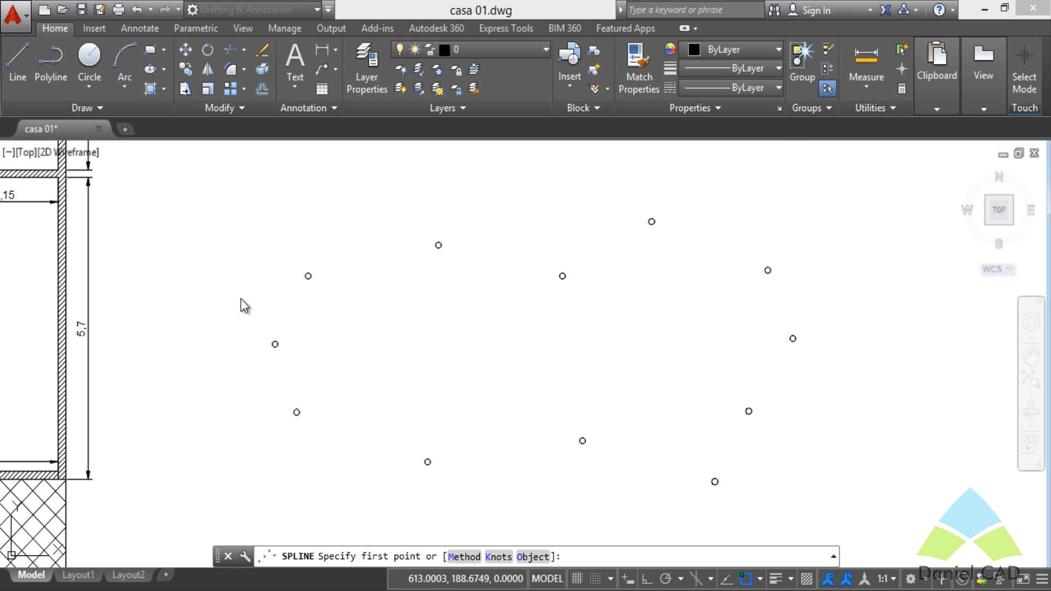
{"action": "scroll", "coordinate": [239, 300], "scroll_direction": "up", "scroll_amount": 4}
{"action": "left_click", "coordinate": [425, 246]}
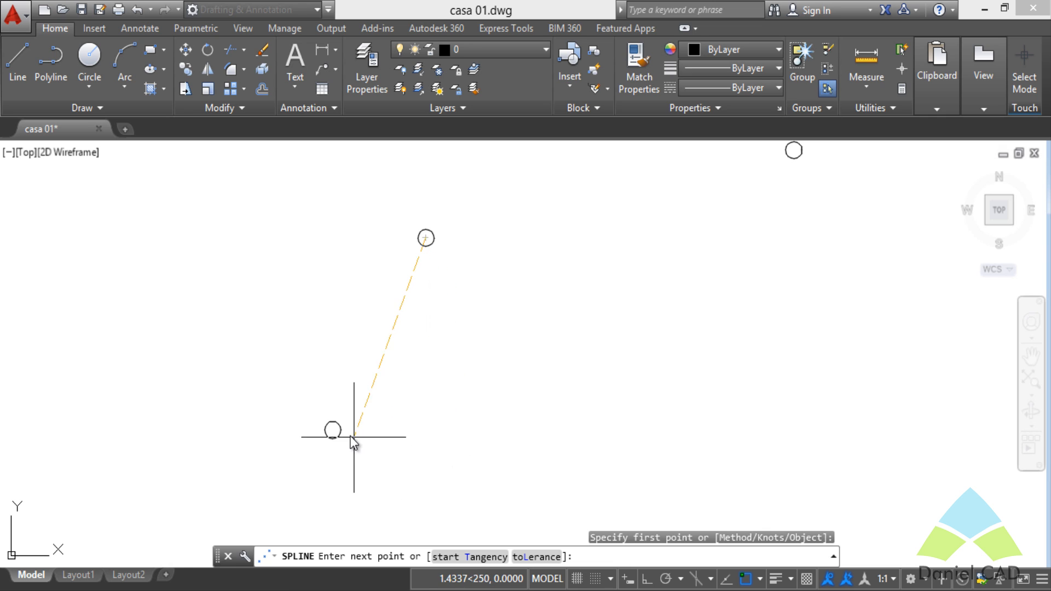
{"action": "left_click", "coordinate": [333, 430]}
{"action": "scroll", "coordinate": [452, 398], "scroll_direction": "down", "scroll_amount": 2}
{"action": "middle_click_drag", "start_coordinate": [480, 426], "coordinate": [443, 321]}
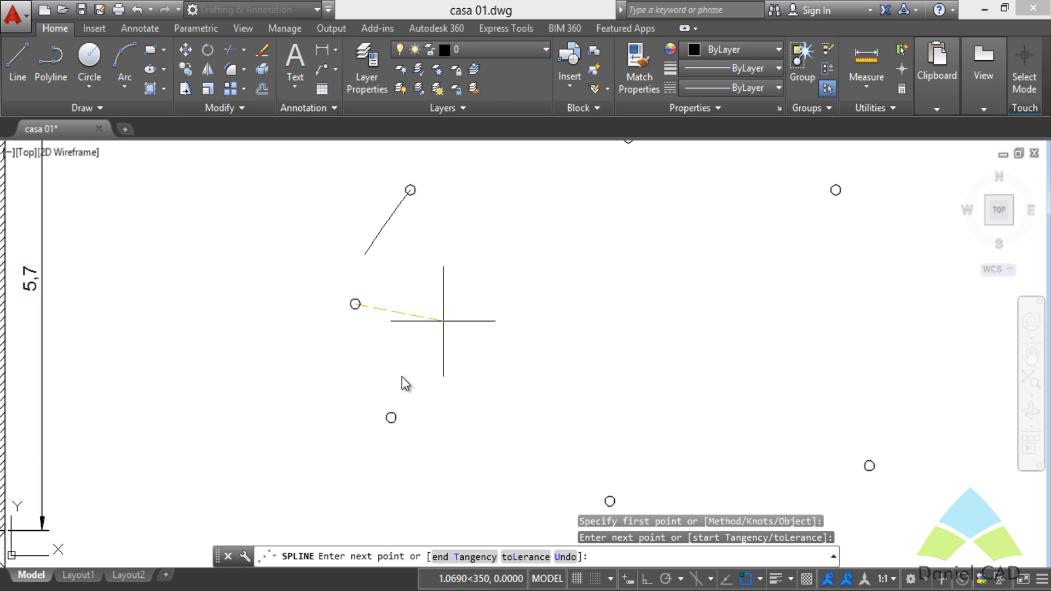
{"action": "left_click", "coordinate": [391, 417]}
Continue the spline through the centres of the three circles along the lower edge, from left to right
{"action": "middle_click_drag", "start_coordinate": [589, 448], "coordinate": [504, 372]}
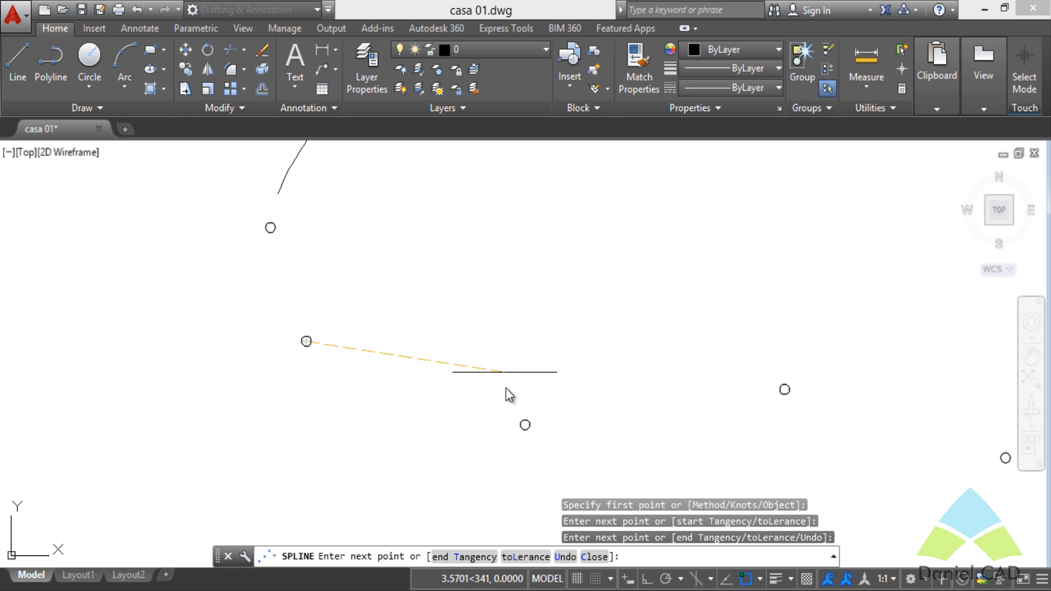
{"action": "left_click", "coordinate": [525, 424]}
{"action": "middle_click_drag", "start_coordinate": [759, 395], "coordinate": [580, 381]}
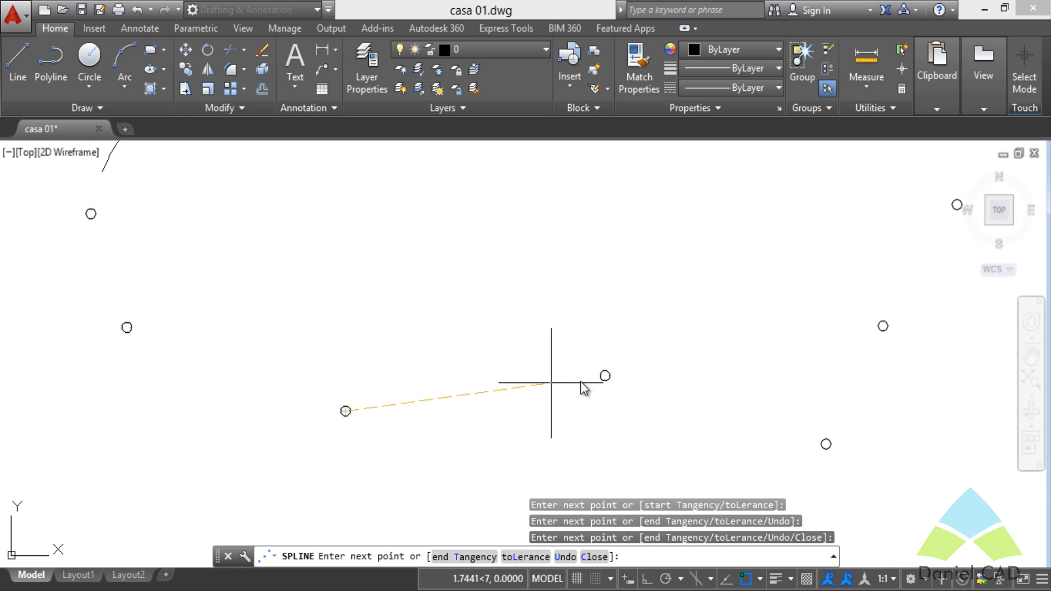
{"action": "left_click", "coordinate": [605, 375]}
{"action": "left_click", "coordinate": [826, 444]}
{"action": "middle_click_drag", "start_coordinate": [763, 394], "coordinate": [611, 409]}
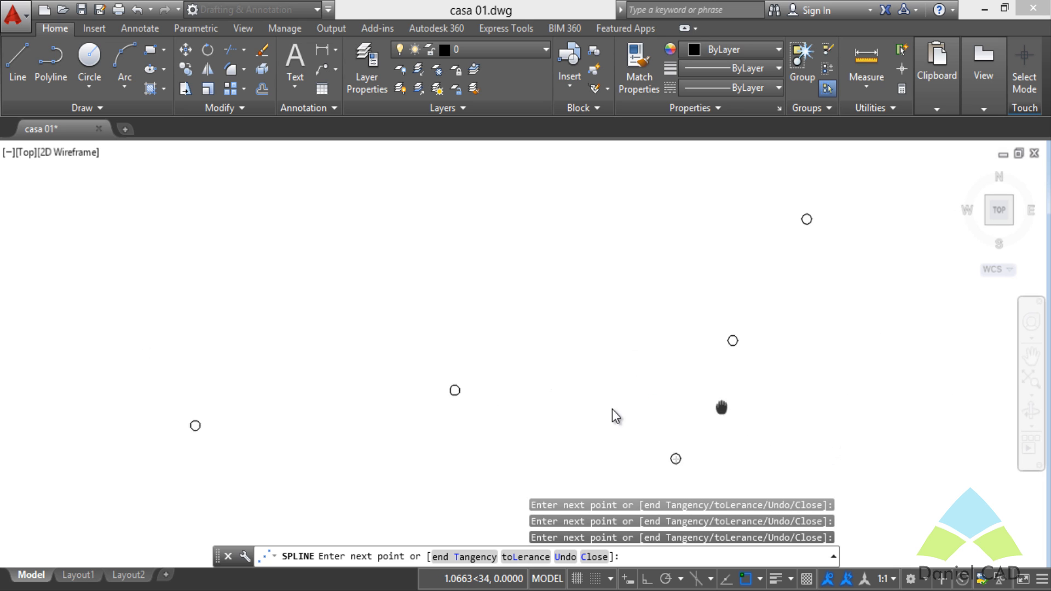
Carry the spline up the right side through the next three circle centres and on to the topmost circle
{"action": "middle_click_drag", "start_coordinate": [722, 408], "coordinate": [558, 411]}
{"action": "left_click", "coordinate": [569, 344]}
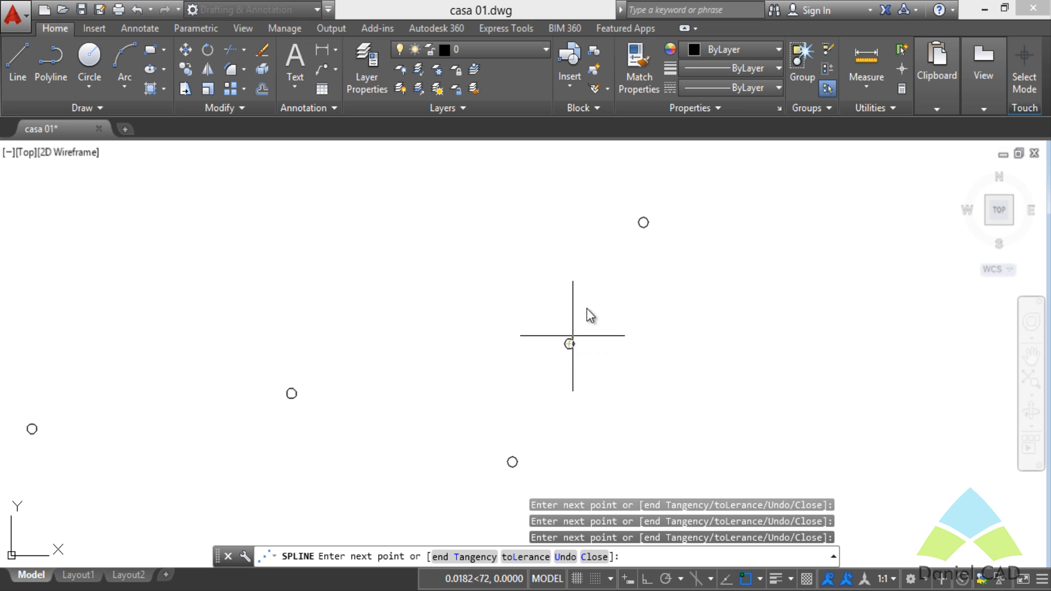
{"action": "middle_click_drag", "start_coordinate": [620, 254], "coordinate": [625, 316]}
{"action": "left_click", "coordinate": [648, 284]}
{"action": "middle_click_drag", "start_coordinate": [665, 240], "coordinate": [723, 377]}
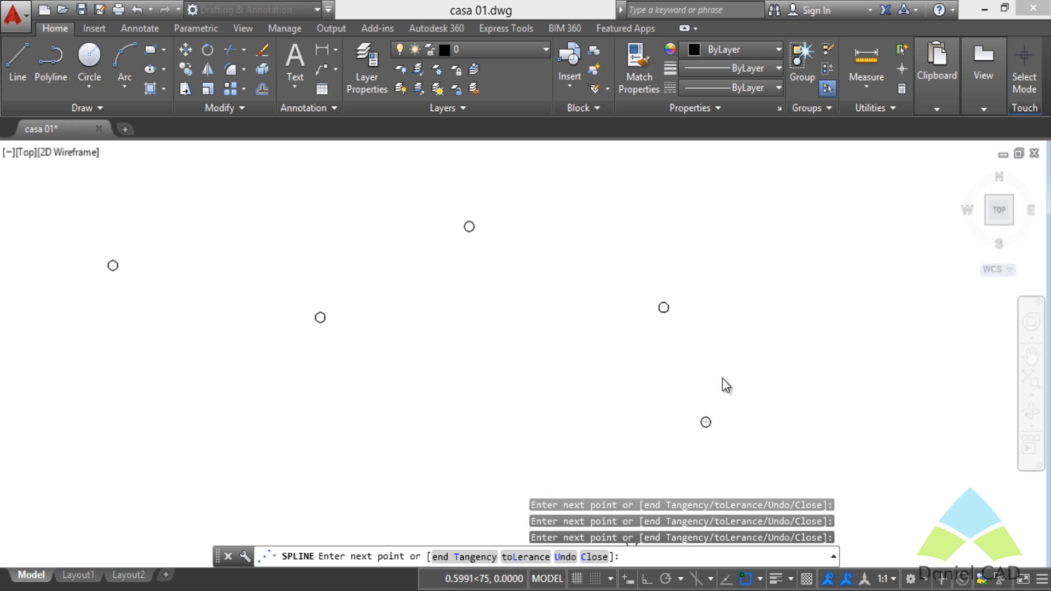
{"action": "left_click", "coordinate": [664, 308]}
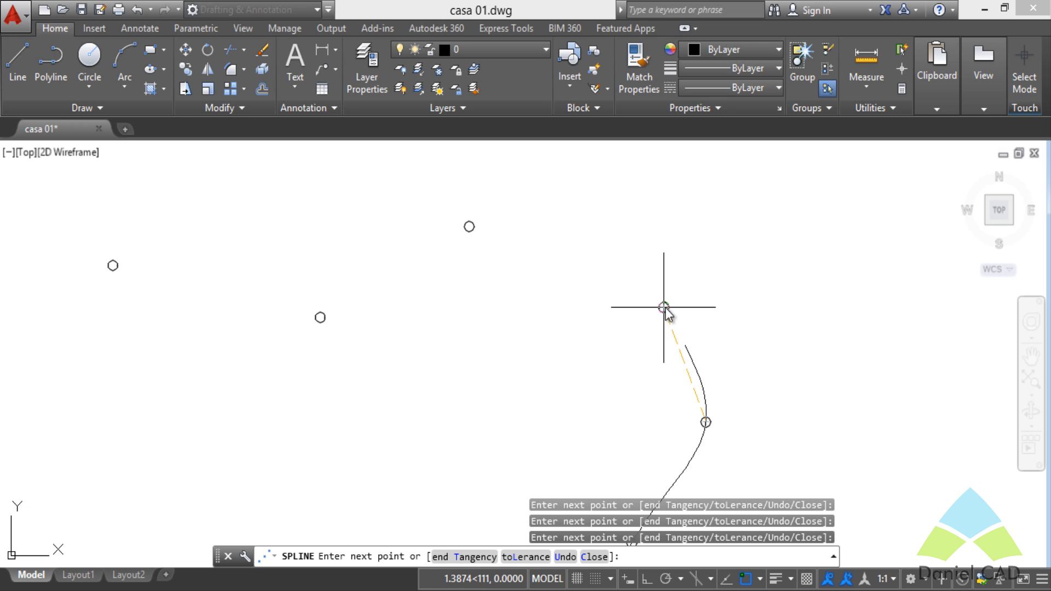
{"action": "left_click", "coordinate": [469, 226]}
Bring the spline back through the two remaining upper circles to its starting circle and finish the curve
{"action": "middle_click_drag", "start_coordinate": [426, 292], "coordinate": [667, 295]}
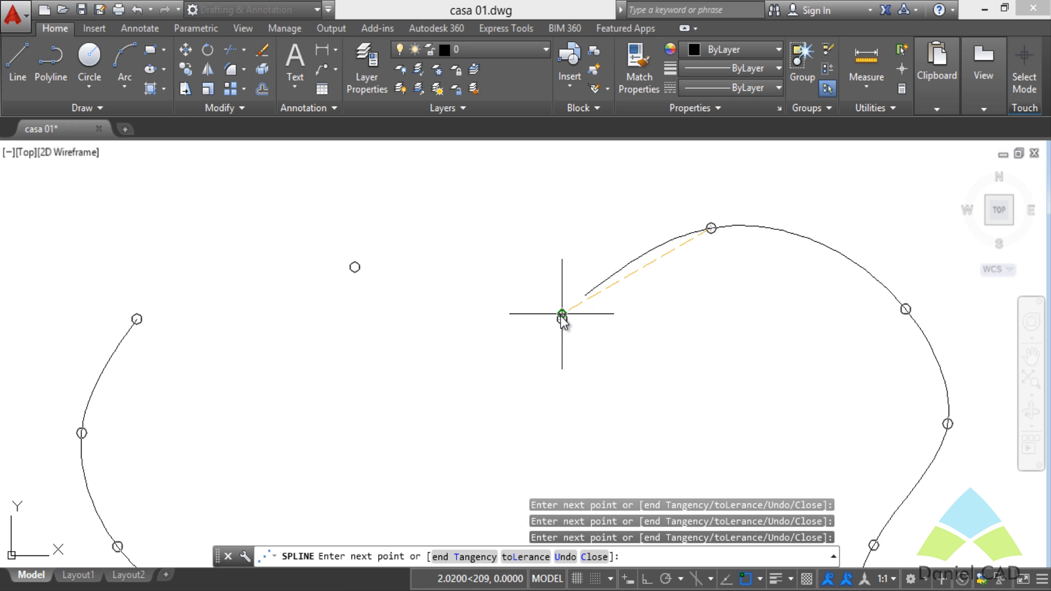
{"action": "left_click", "coordinate": [562, 318]}
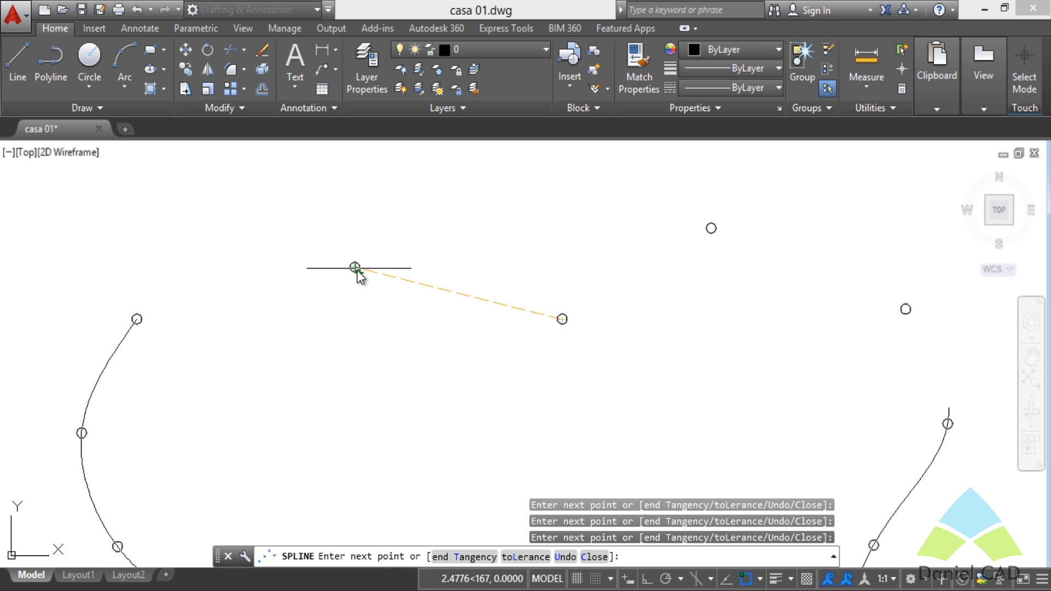
{"action": "left_click", "coordinate": [354, 267]}
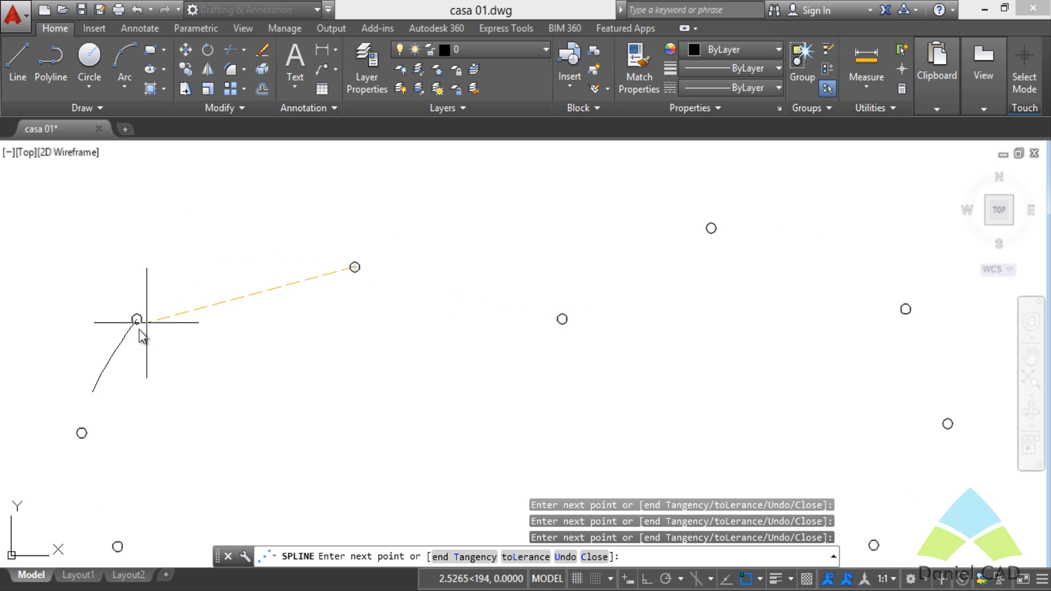
{"action": "scroll", "coordinate": [138, 315], "scroll_direction": "up", "scroll_amount": 5}
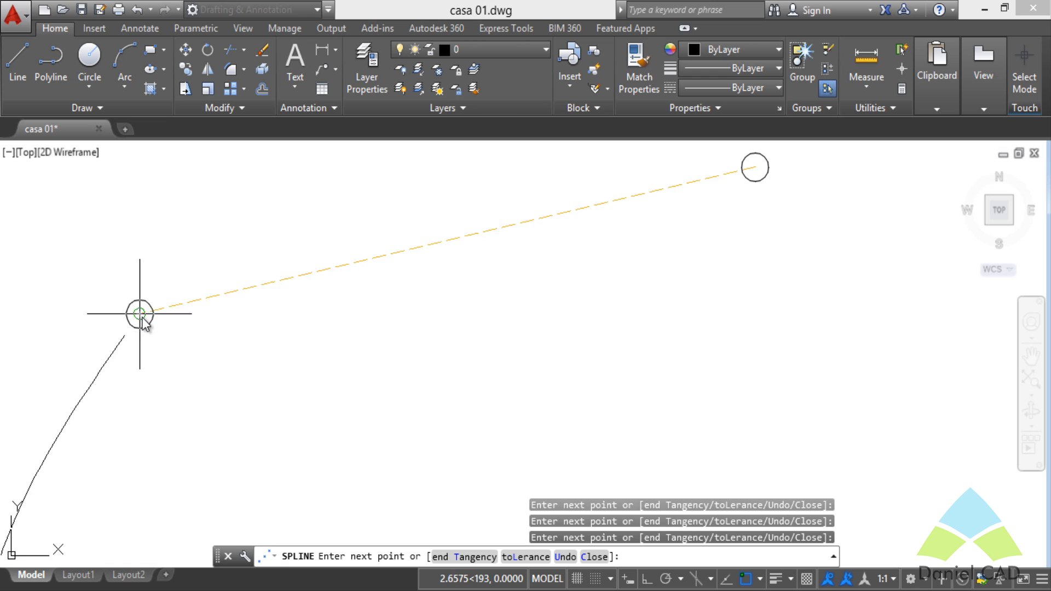
{"action": "left_click", "coordinate": [140, 314]}
{"action": "scroll", "coordinate": [270, 322], "scroll_direction": "down", "scroll_amount": 5}
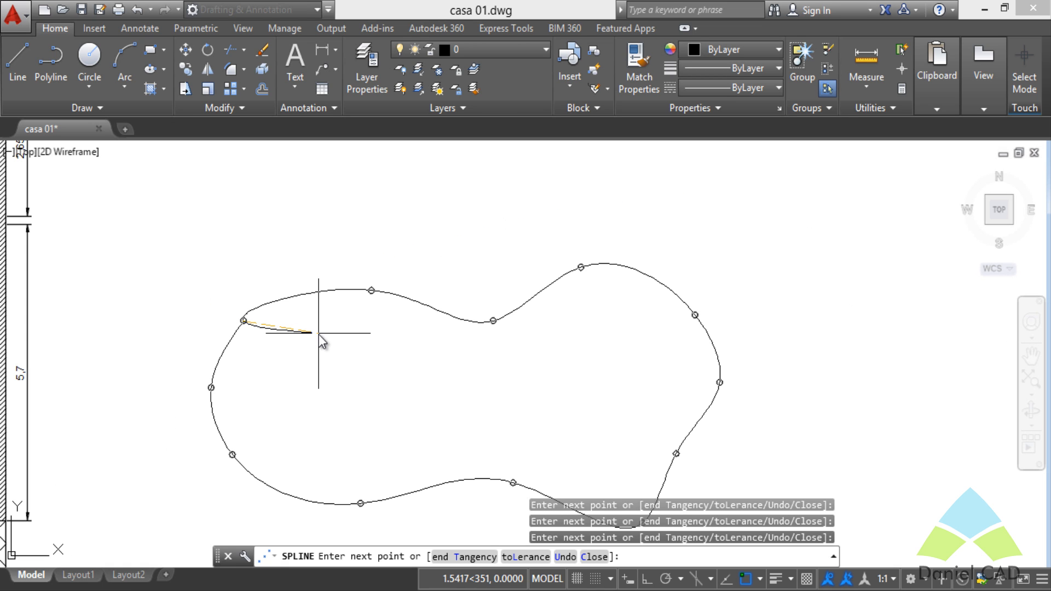
{"action": "key", "text": "Return"}
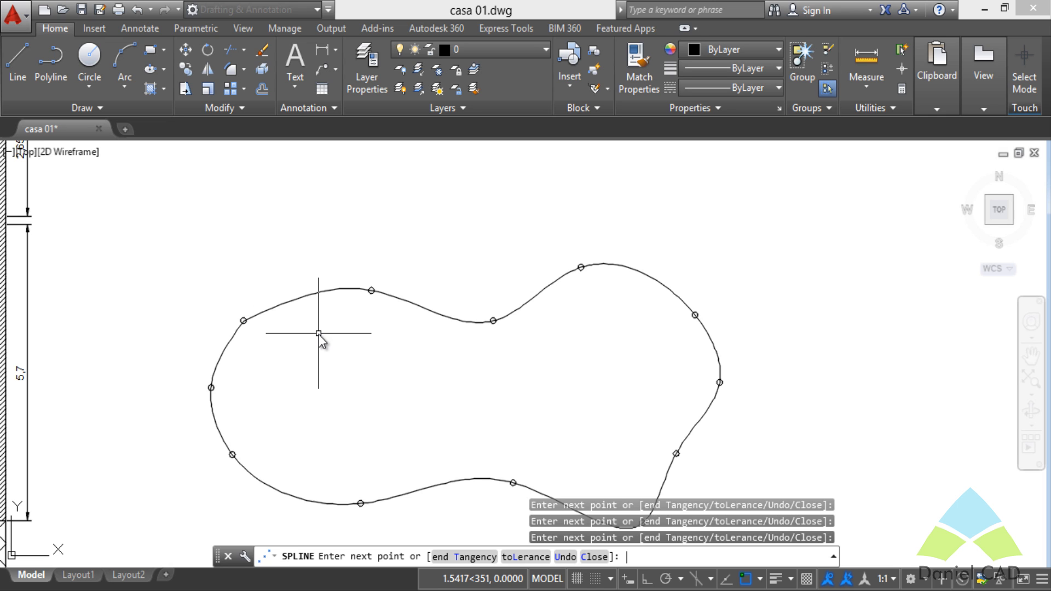
Select the spline and stretch its fit point at the upper dip straight upward, away from its circle
{"action": "middle_click_drag", "start_coordinate": [340, 364], "coordinate": [303, 281]}
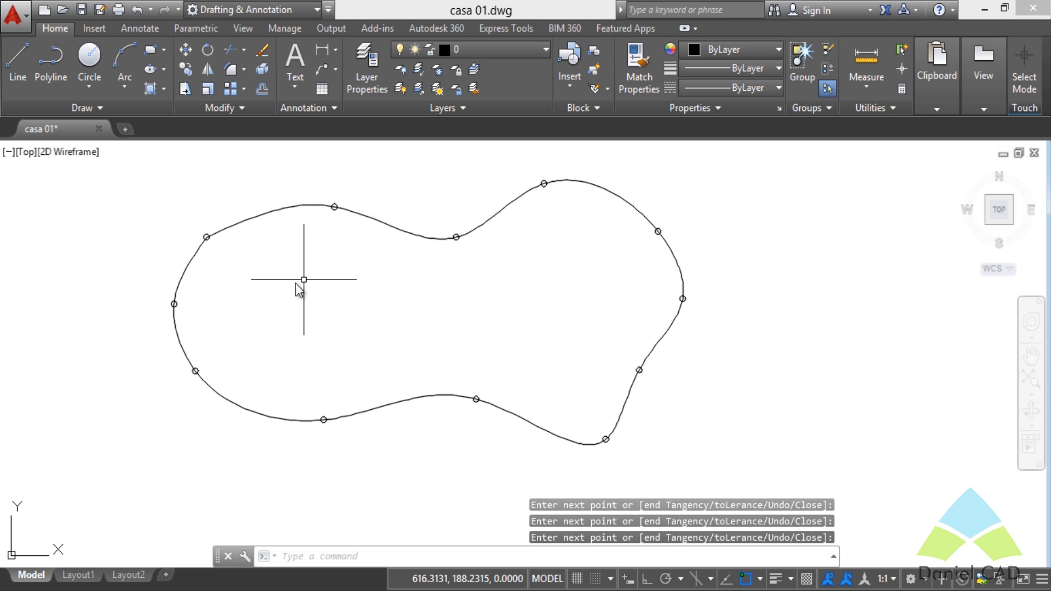
{"action": "left_click", "coordinate": [265, 215]}
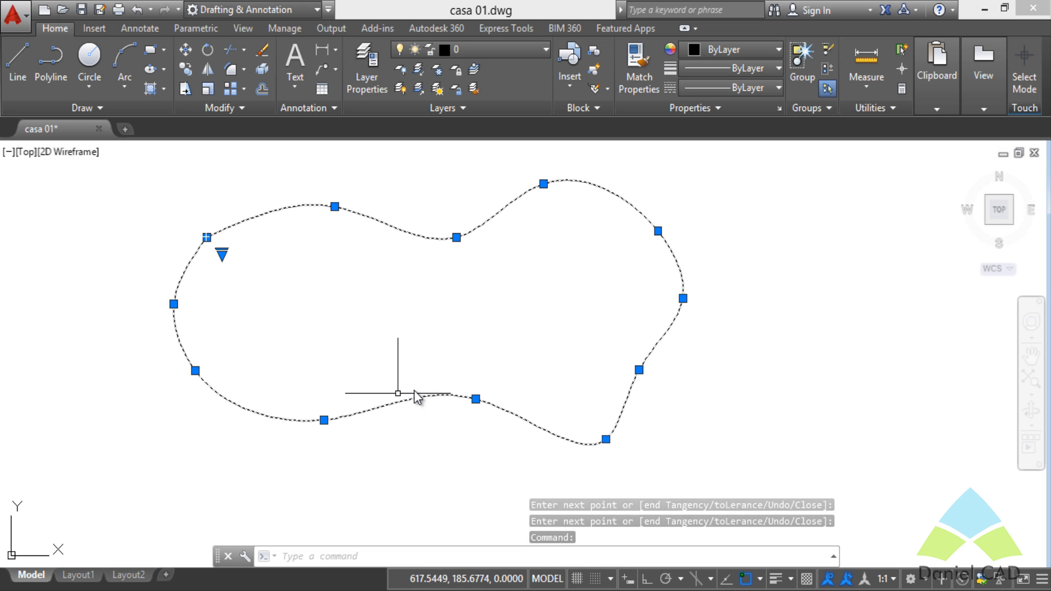
{"action": "scroll", "coordinate": [312, 435], "scroll_direction": "up", "scroll_amount": 5}
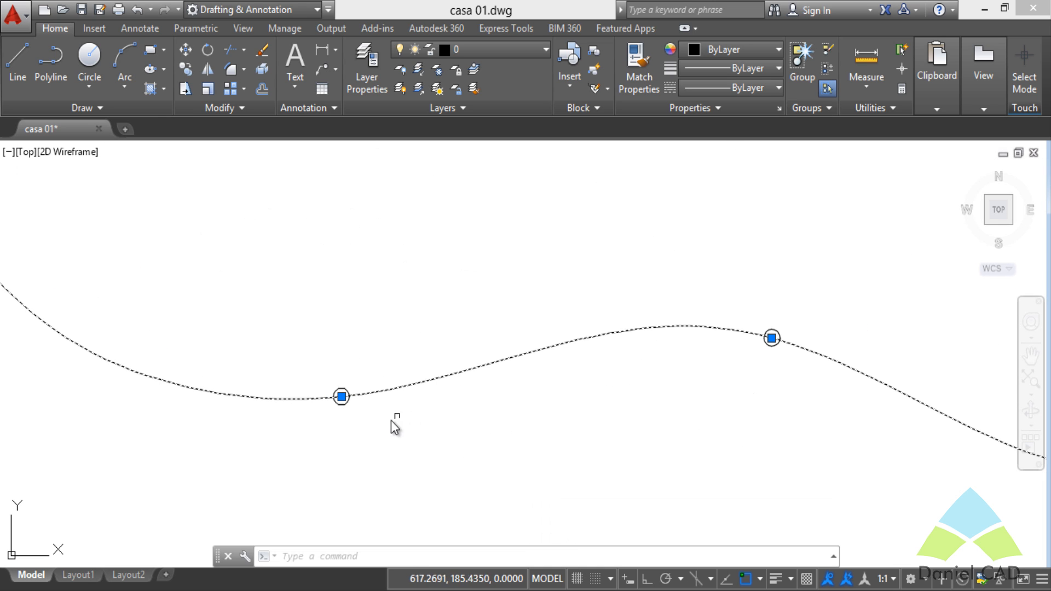
{"action": "scroll", "coordinate": [364, 430], "scroll_direction": "down", "scroll_amount": 5}
{"action": "middle_click_drag", "start_coordinate": [364, 425], "coordinate": [445, 410]}
{"action": "scroll", "coordinate": [474, 227], "scroll_direction": "up", "scroll_amount": 4}
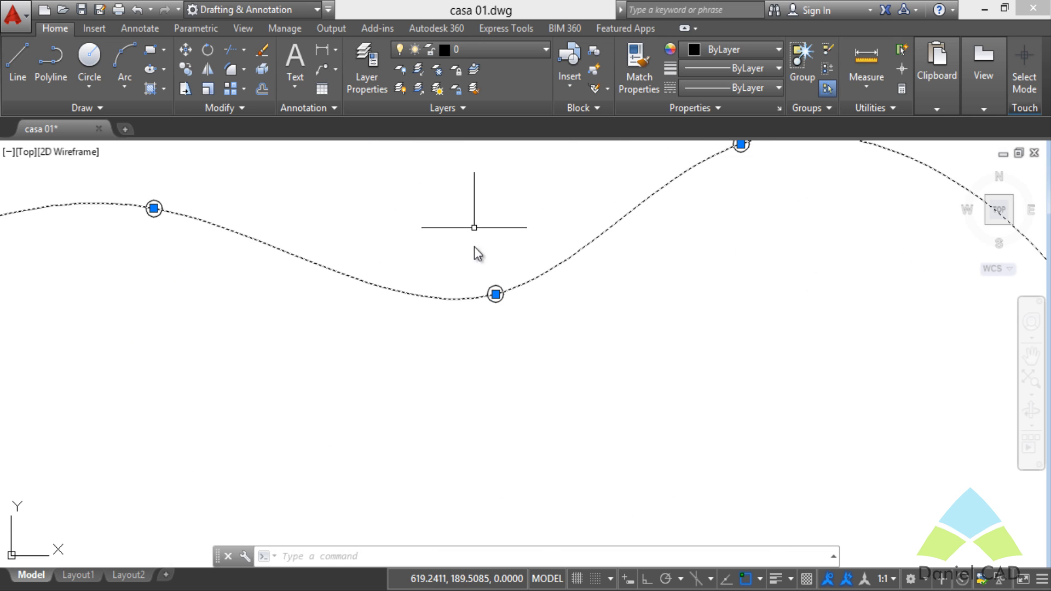
{"action": "middle_click_drag", "start_coordinate": [475, 251], "coordinate": [474, 302]}
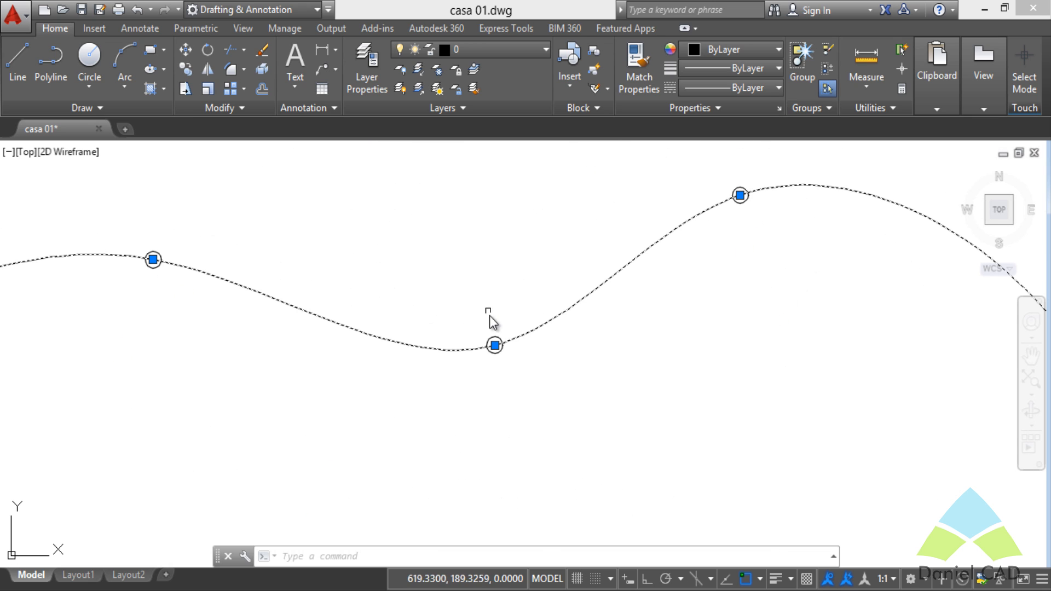
{"action": "left_click", "coordinate": [494, 345]}
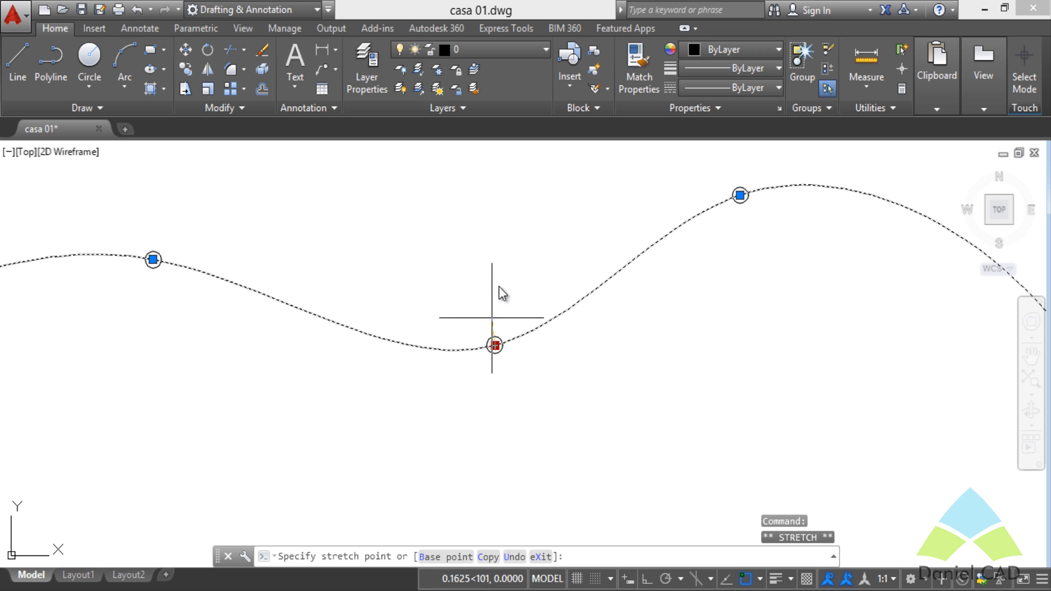
{"action": "left_click", "coordinate": [494, 240]}
{"action": "mouse_move", "coordinate": [494, 240]}
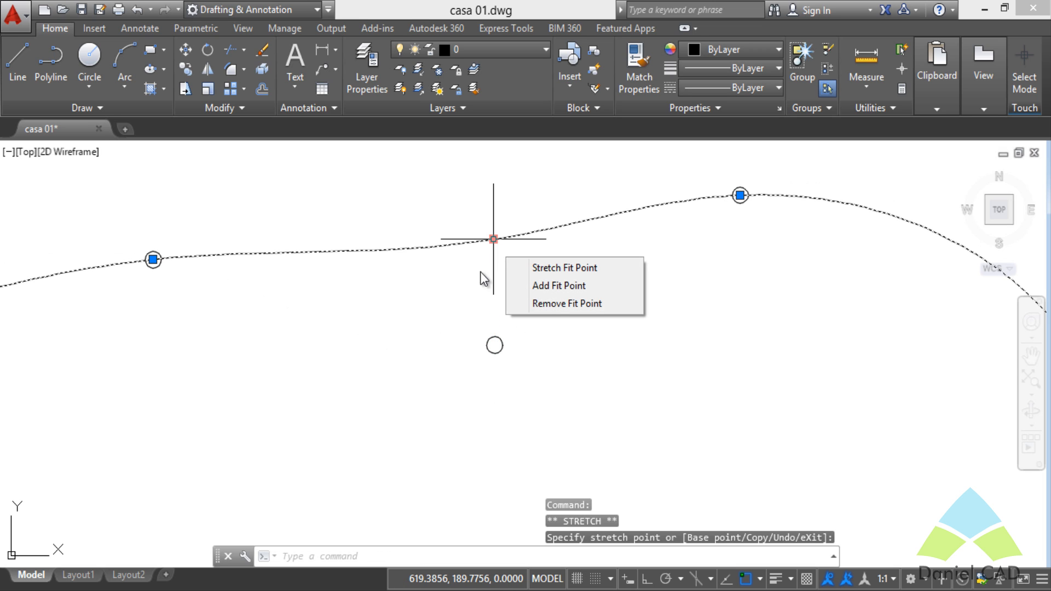
{"action": "left_click", "coordinate": [481, 272]}
Stretch the spline's lower-middle fit point downward away from its circle and deselect the curve
{"action": "scroll", "coordinate": [529, 292], "scroll_direction": "down", "scroll_amount": 3}
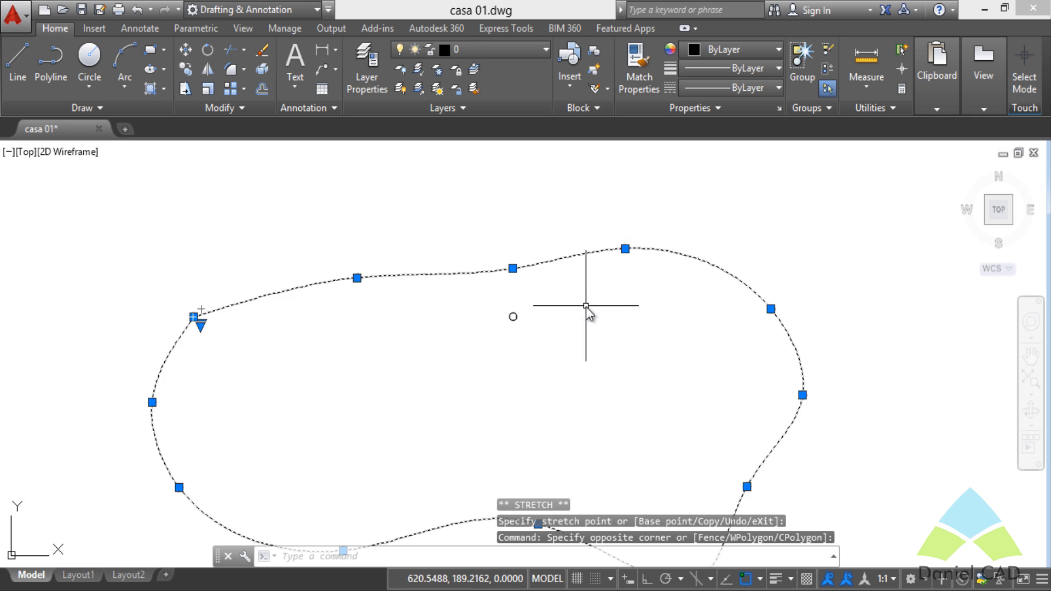
{"action": "scroll", "coordinate": [586, 307], "scroll_direction": "up", "scroll_amount": 5}
{"action": "left_click", "coordinate": [508, 316]}
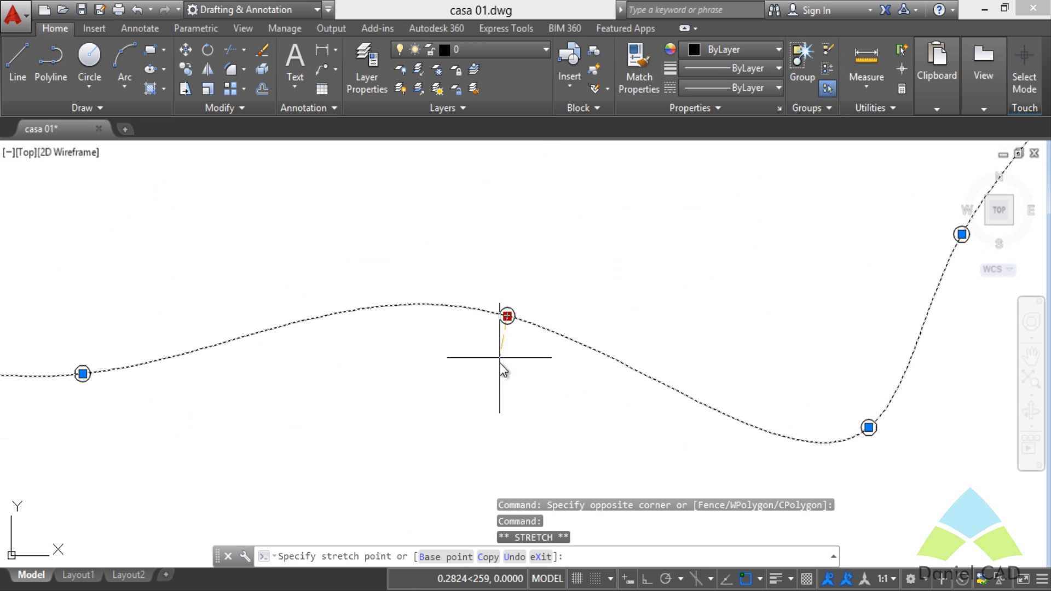
{"action": "left_click", "coordinate": [497, 409]}
{"action": "scroll", "coordinate": [525, 345], "scroll_direction": "down", "scroll_amount": 5}
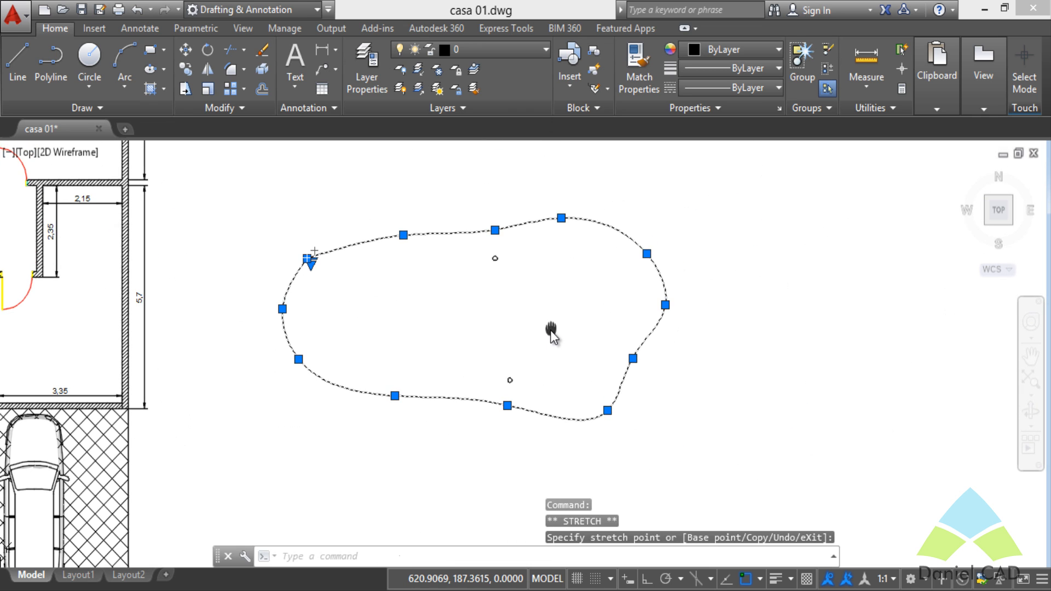
{"action": "key", "text": "Escape"}
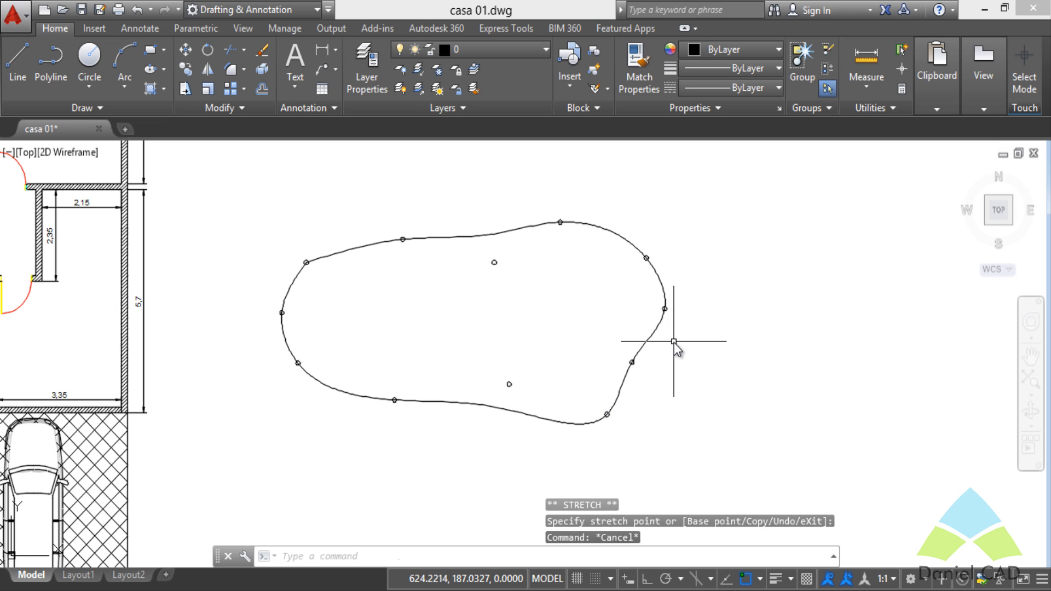
Undo both fit-point stretches on the spline
{"action": "key", "text": "ctrl+z"}
{"action": "key", "text": "ctrl+z"}
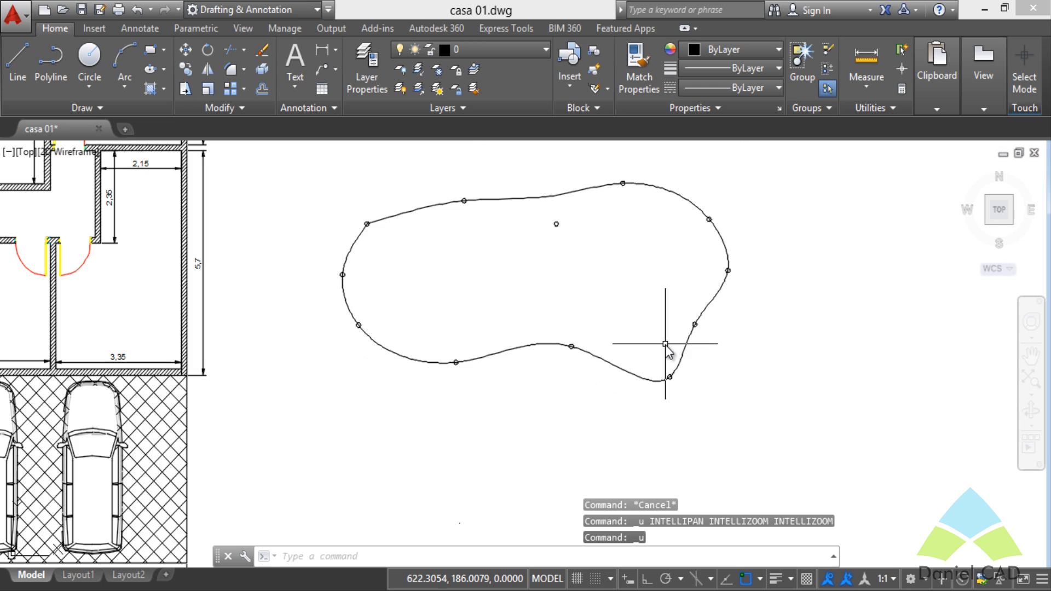
{"action": "key", "text": "ctrl+z"}
{"action": "key", "text": "ctrl+z"}
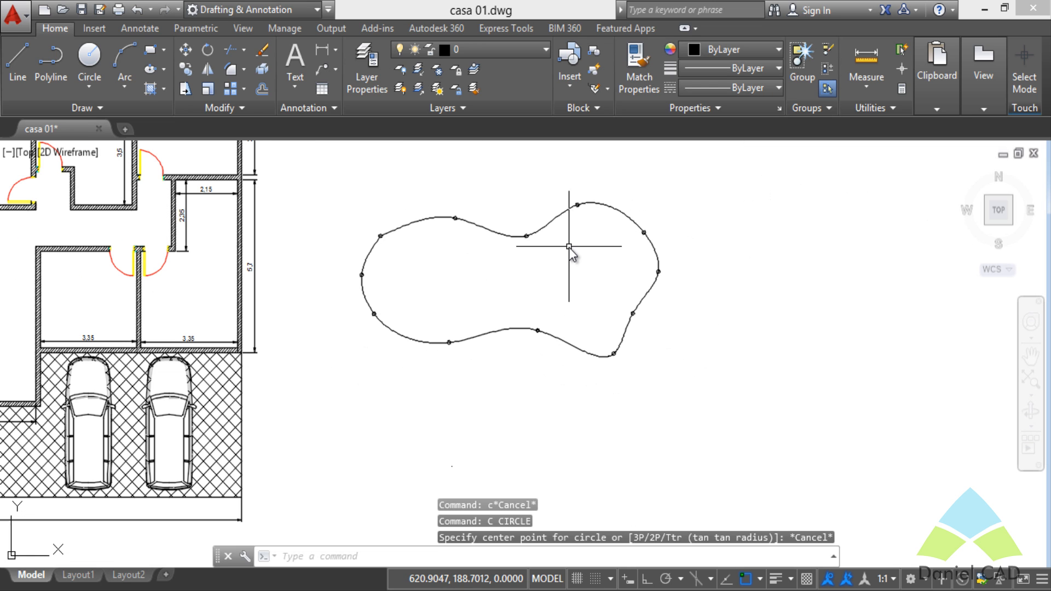
Copy the closed spline together with its marker circles to the empty area directly below the original
{"action": "type", "text": "cp"}
{"action": "key", "text": "Return"}
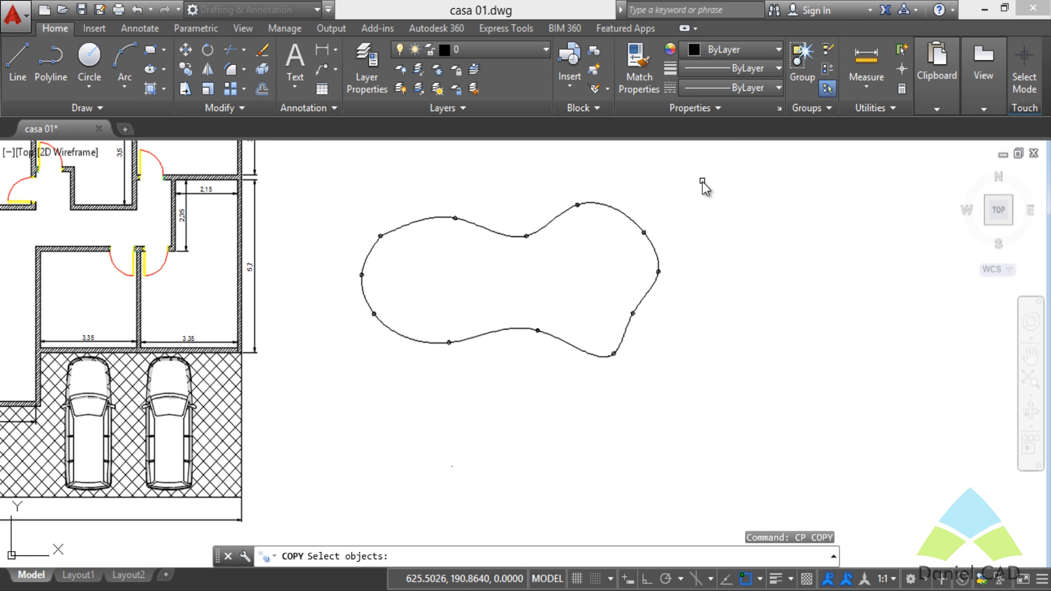
{"action": "left_click", "coordinate": [702, 182]}
{"action": "left_click", "coordinate": [400, 378]}
{"action": "key", "text": "Return"}
{"action": "left_click", "coordinate": [452, 293]}
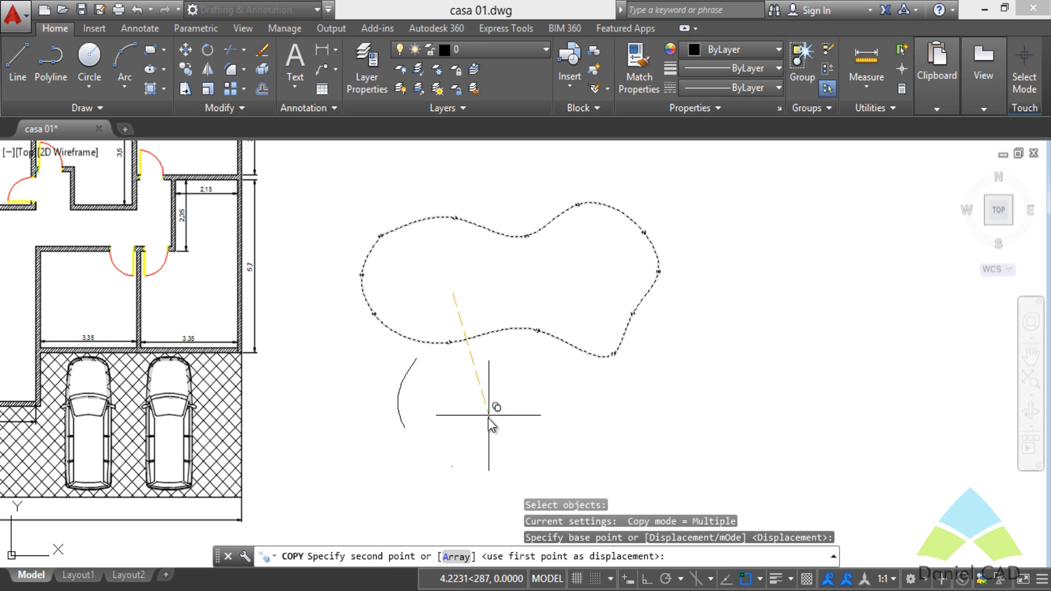
{"action": "middle_click_drag", "start_coordinate": [488, 418], "coordinate": [518, 277]}
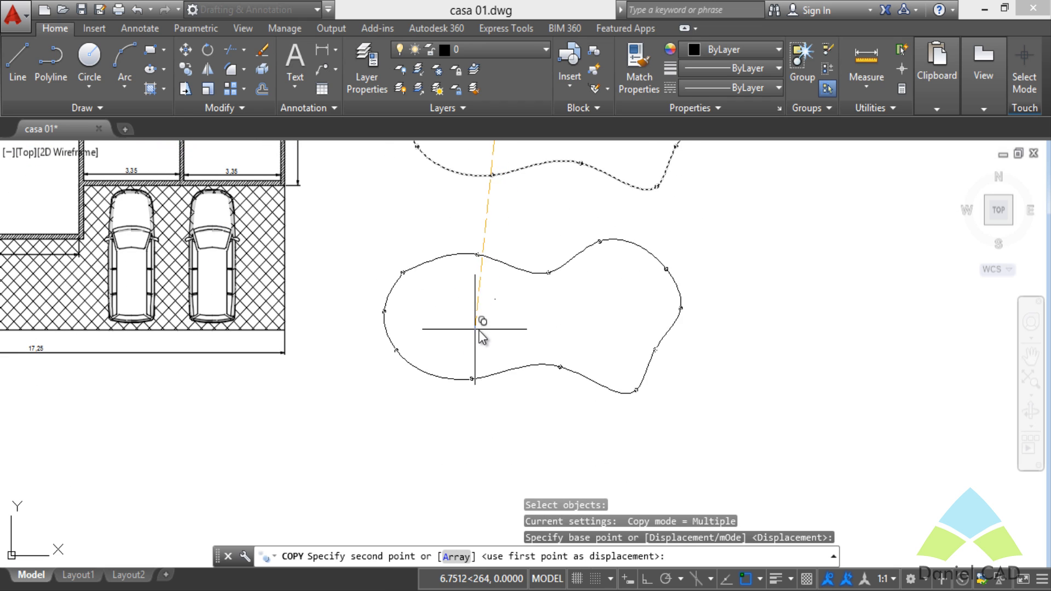
{"action": "left_click", "coordinate": [487, 318]}
{"action": "key", "text": "Escape"}
Delete the copied spline while keeping its marker circles
{"action": "left_click", "coordinate": [504, 248]}
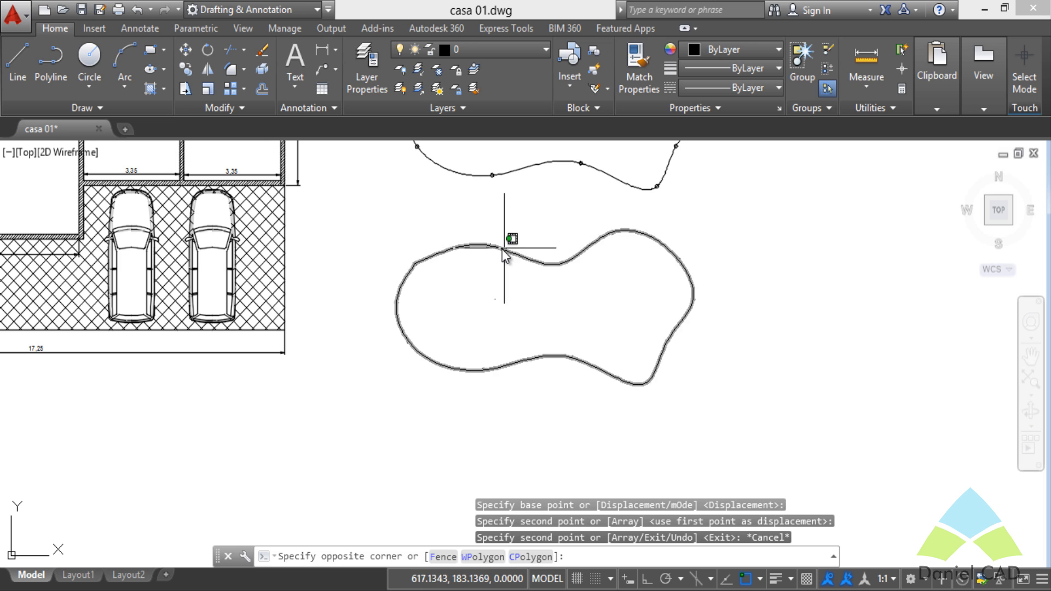
{"action": "left_click", "coordinate": [523, 242]}
{"action": "key", "text": "Delete"}
Start a Spline CV at the copied upper-left circle and place control vertices on the two circles down the left side
{"action": "mouse_move", "coordinate": [525, 240]}
{"action": "middle_mouse_down"}
{"action": "mouse_move", "coordinate": [479, 350]}
{"action": "mouse_move", "coordinate": [525, 350]}
{"action": "mouse_move", "coordinate": [524, 360]}
{"action": "middle_mouse_up"}
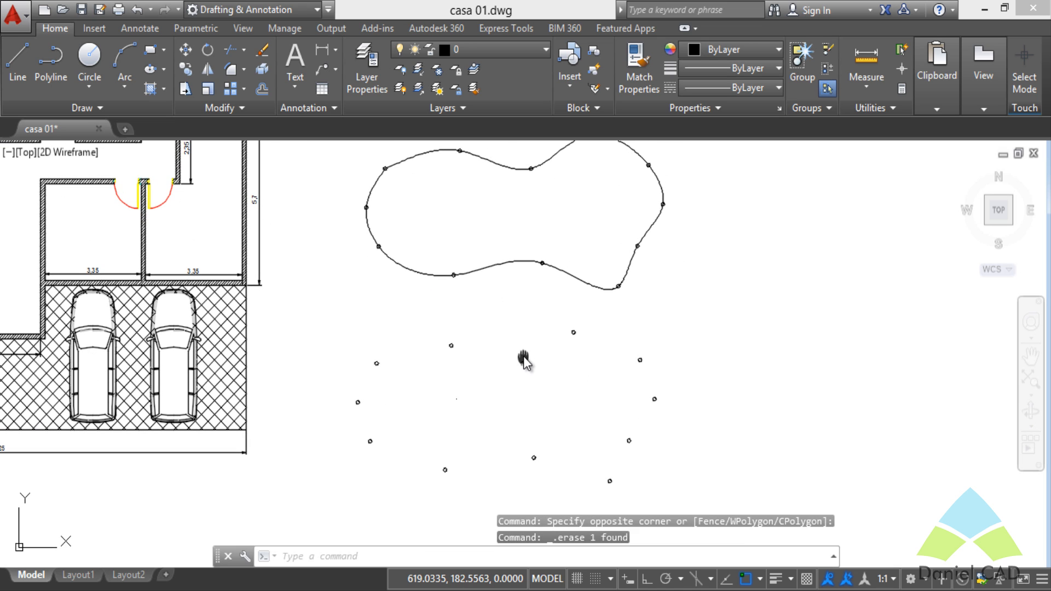
{"action": "left_click", "coordinate": [93, 108]}
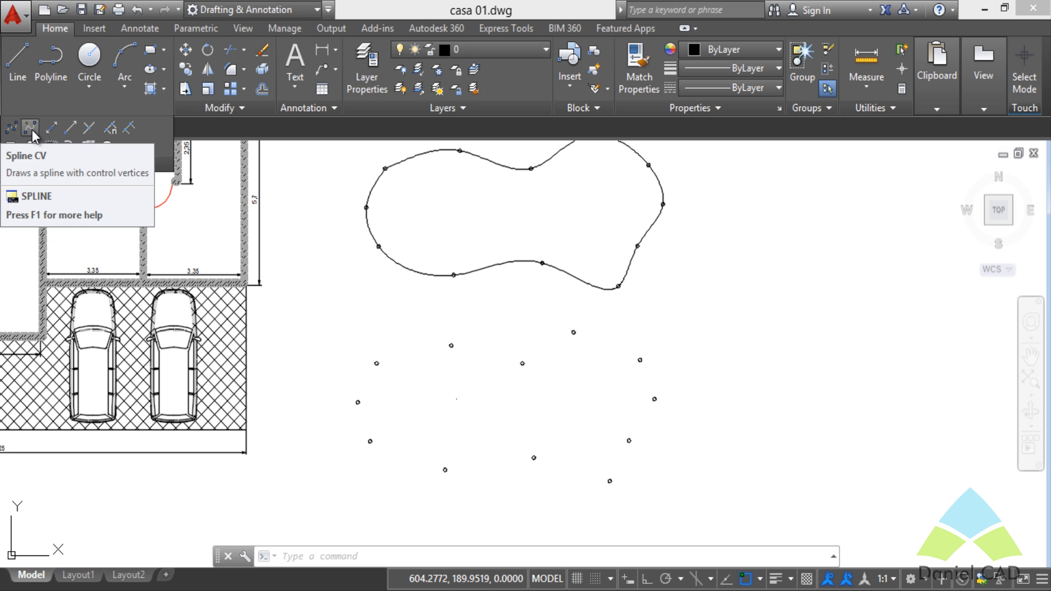
{"action": "left_click", "coordinate": [32, 130]}
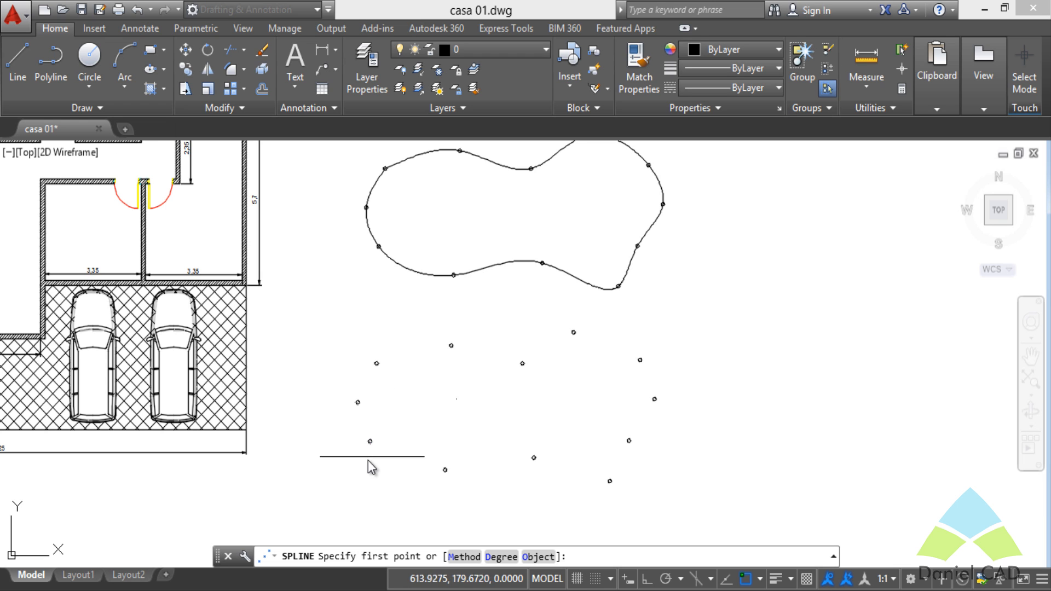
{"action": "scroll", "coordinate": [369, 455], "scroll_direction": "up", "scroll_amount": 6}
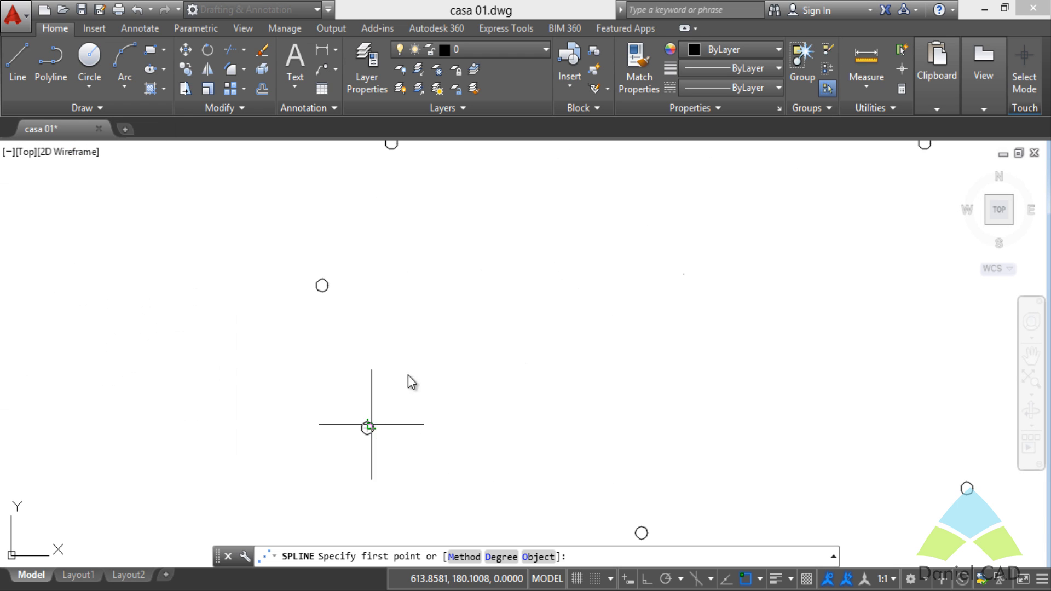
{"action": "left_click", "coordinate": [395, 215]}
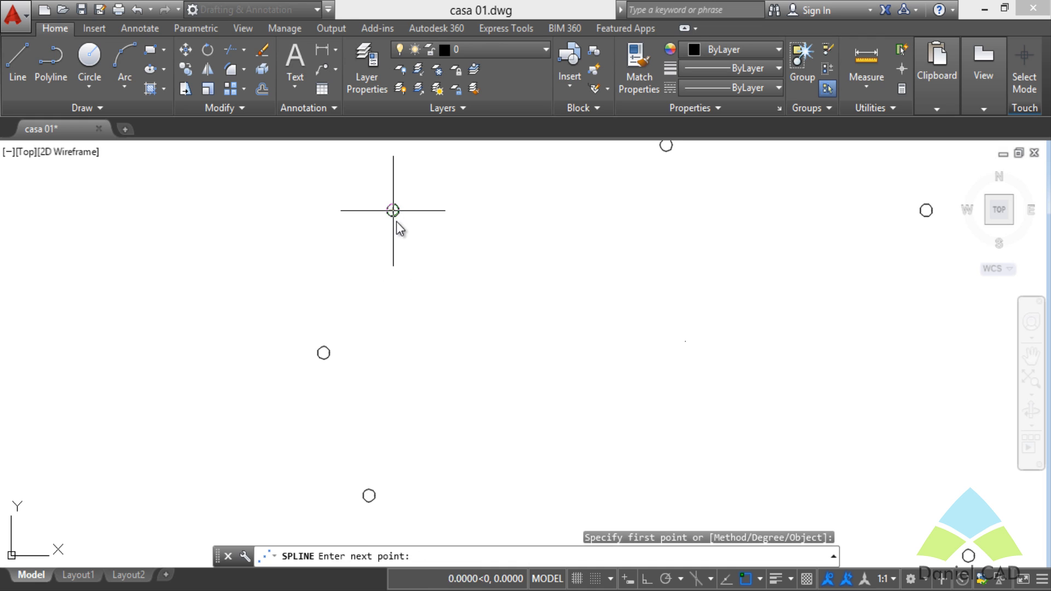
{"action": "left_click", "coordinate": [324, 353]}
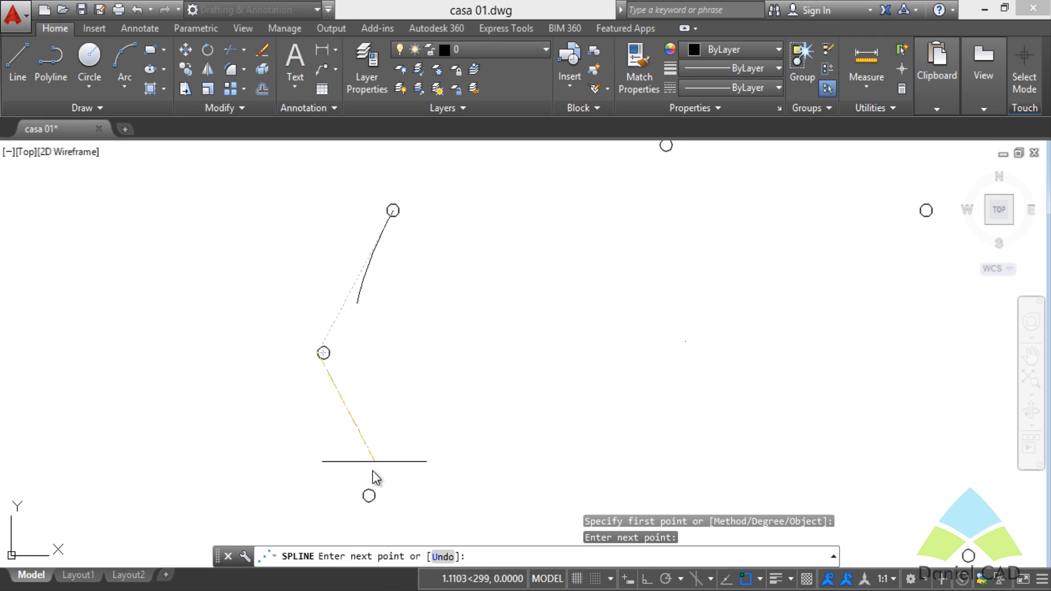
{"action": "left_click", "coordinate": [367, 496]}
Continue the control-vertex spline through the three circles along the lower edge
{"action": "middle_click_drag", "start_coordinate": [376, 495], "coordinate": [401, 279]}
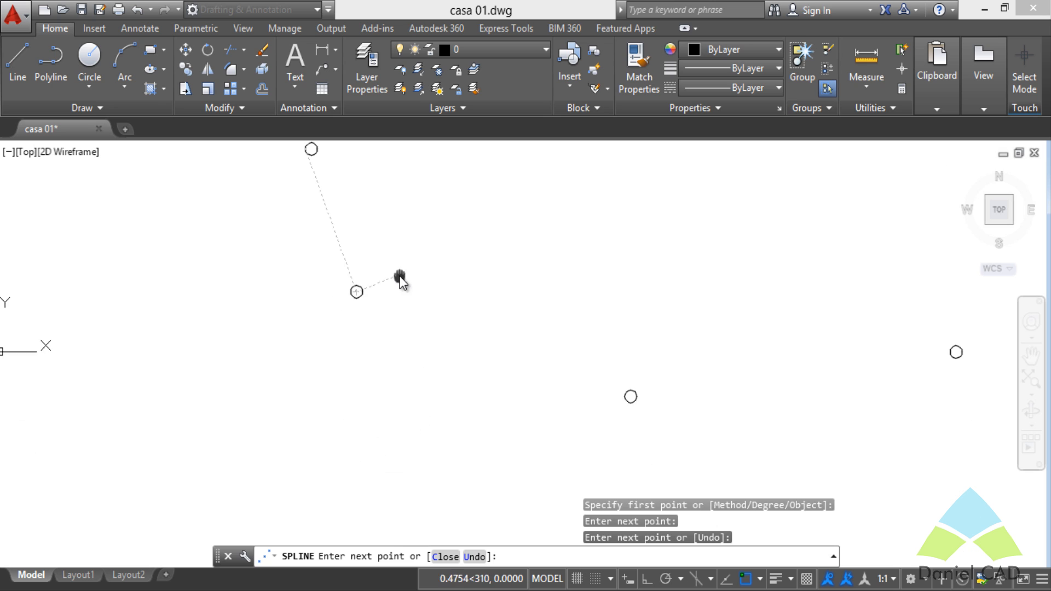
{"action": "left_click", "coordinate": [628, 396]}
{"action": "middle_click_drag", "start_coordinate": [628, 396], "coordinate": [369, 410]}
{"action": "left_click", "coordinate": [620, 384]}
{"action": "middle_click_drag", "start_coordinate": [741, 411], "coordinate": [549, 312]}
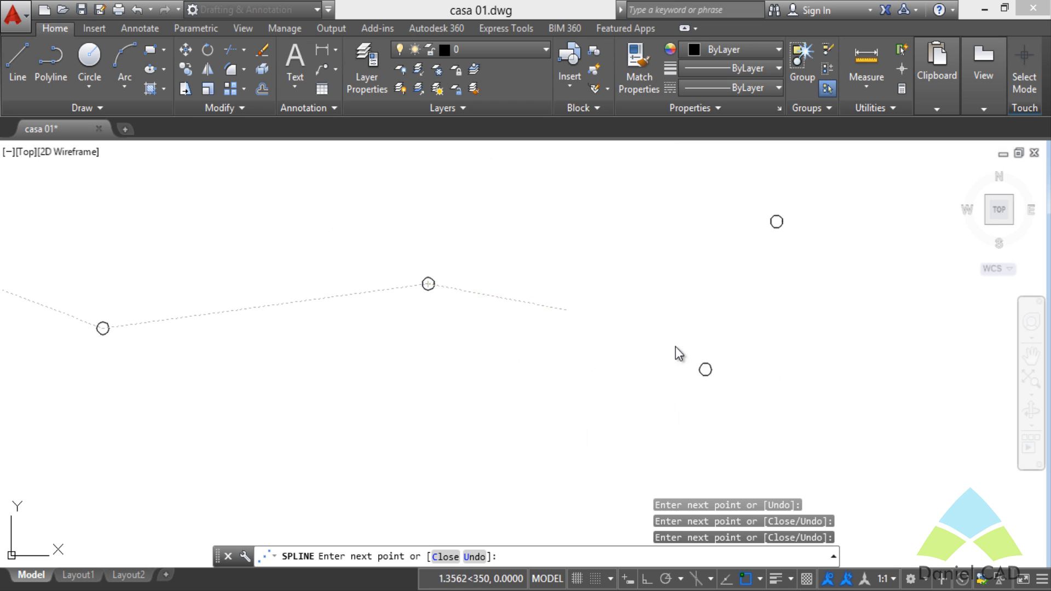
{"action": "left_click", "coordinate": [706, 369]}
Continue the control-vertex spline up through the three circles on the right side
{"action": "middle_click_drag", "start_coordinate": [790, 353], "coordinate": [517, 429]}
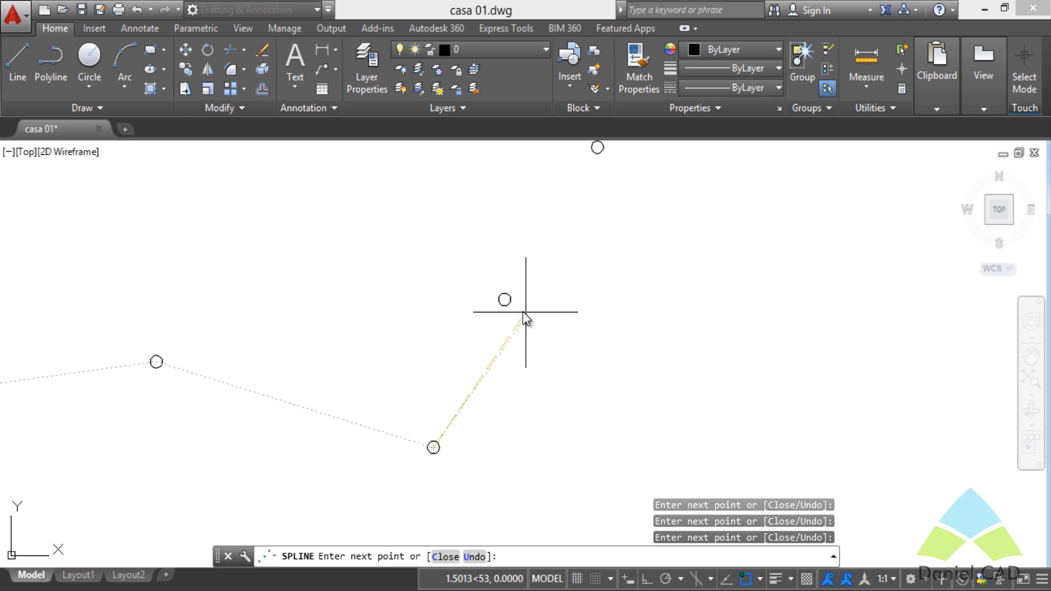
{"action": "left_click", "coordinate": [504, 299]}
{"action": "middle_click_drag", "start_coordinate": [550, 267], "coordinate": [535, 461]}
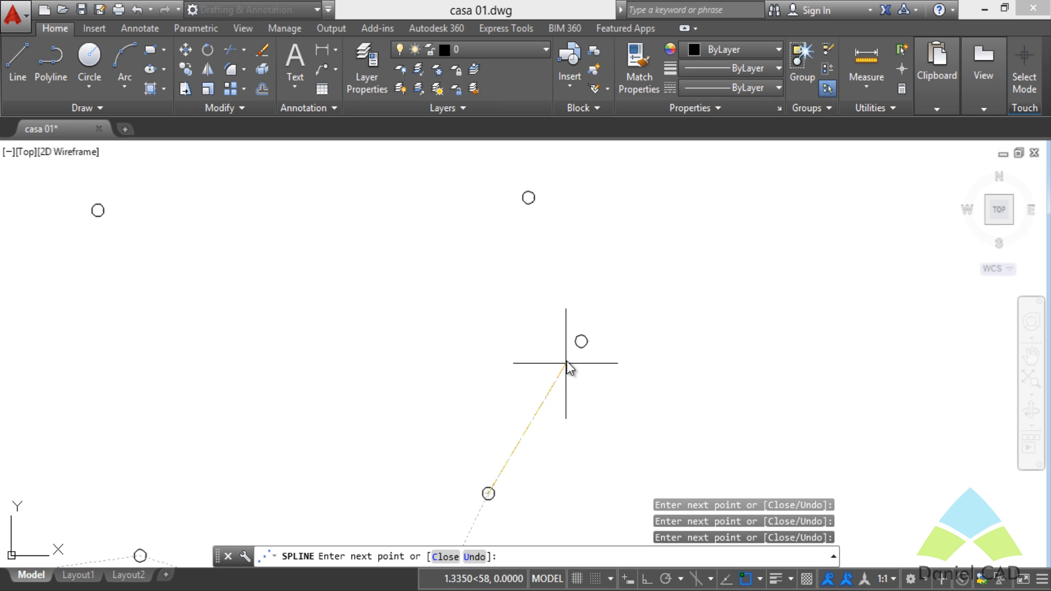
{"action": "left_click", "coordinate": [581, 341]}
{"action": "middle_click_drag", "start_coordinate": [584, 318], "coordinate": [690, 510]}
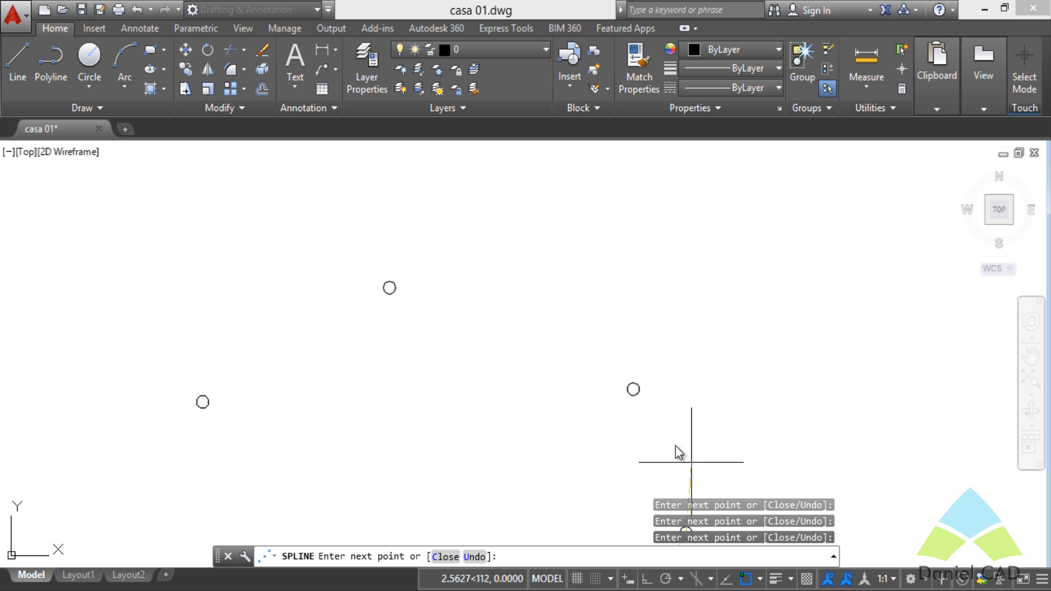
{"action": "left_click", "coordinate": [632, 389]}
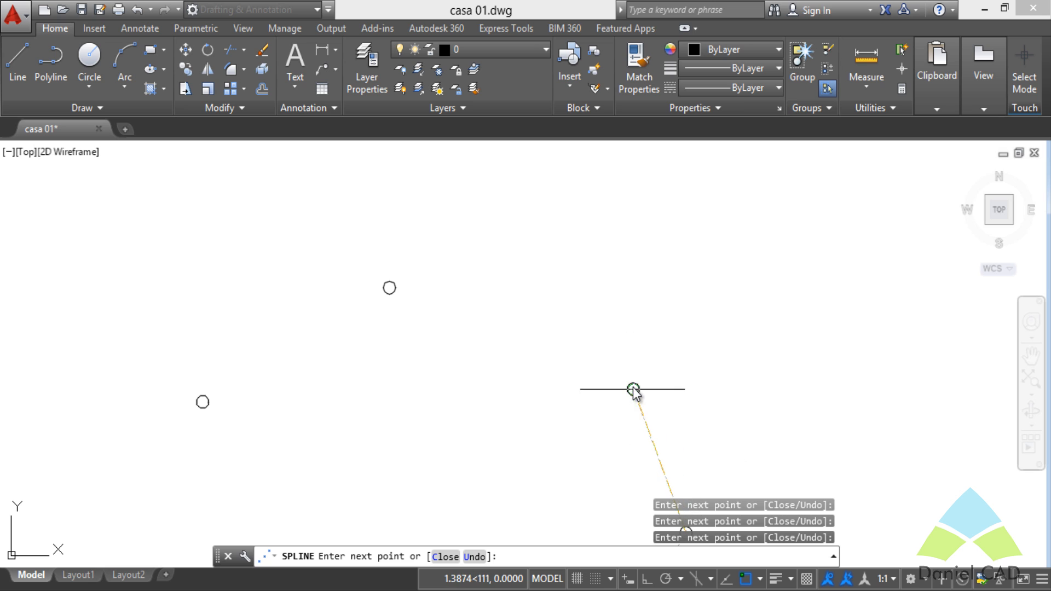
Bring the control-vertex spline through the three remaining upper circles to its starting circle and finish the curve
{"action": "left_click", "coordinate": [390, 287]}
{"action": "middle_click_drag", "start_coordinate": [348, 367], "coordinate": [702, 357]}
{"action": "left_click", "coordinate": [556, 390]}
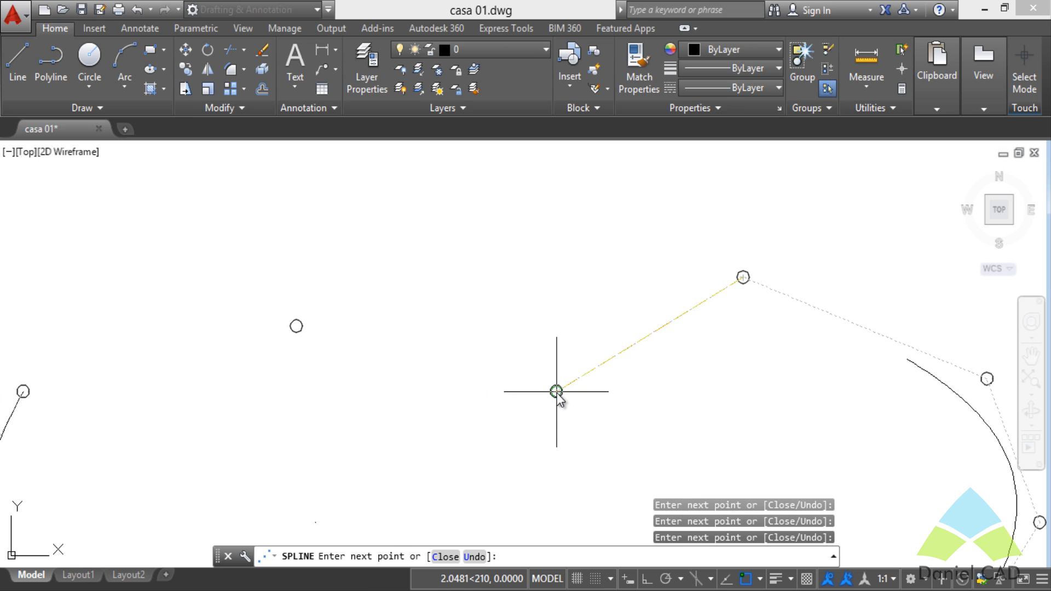
{"action": "left_click", "coordinate": [296, 327]}
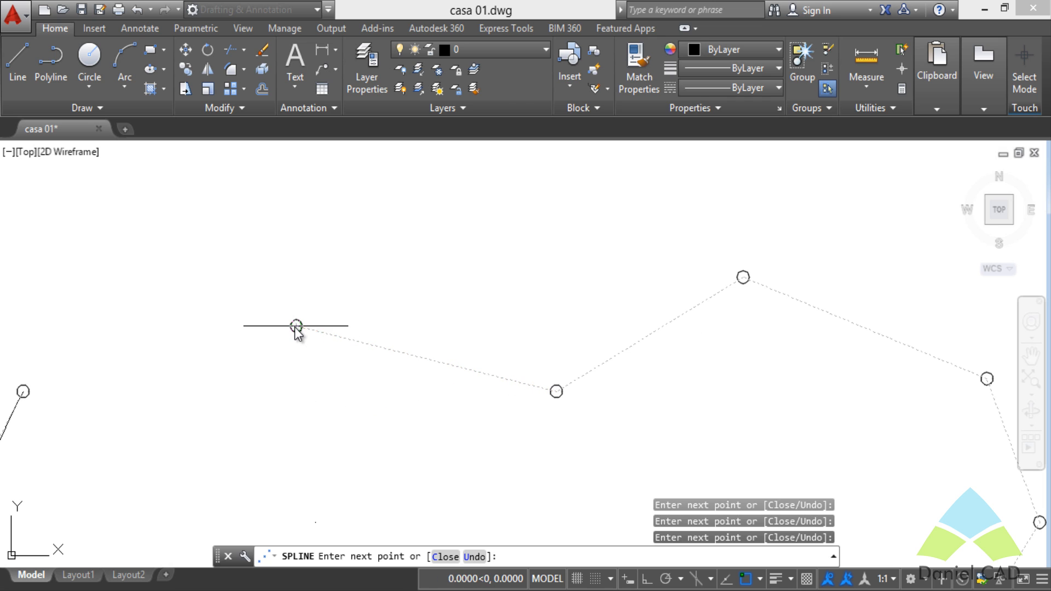
{"action": "middle_click_drag", "start_coordinate": [279, 358], "coordinate": [613, 285]}
{"action": "left_click", "coordinate": [356, 318]}
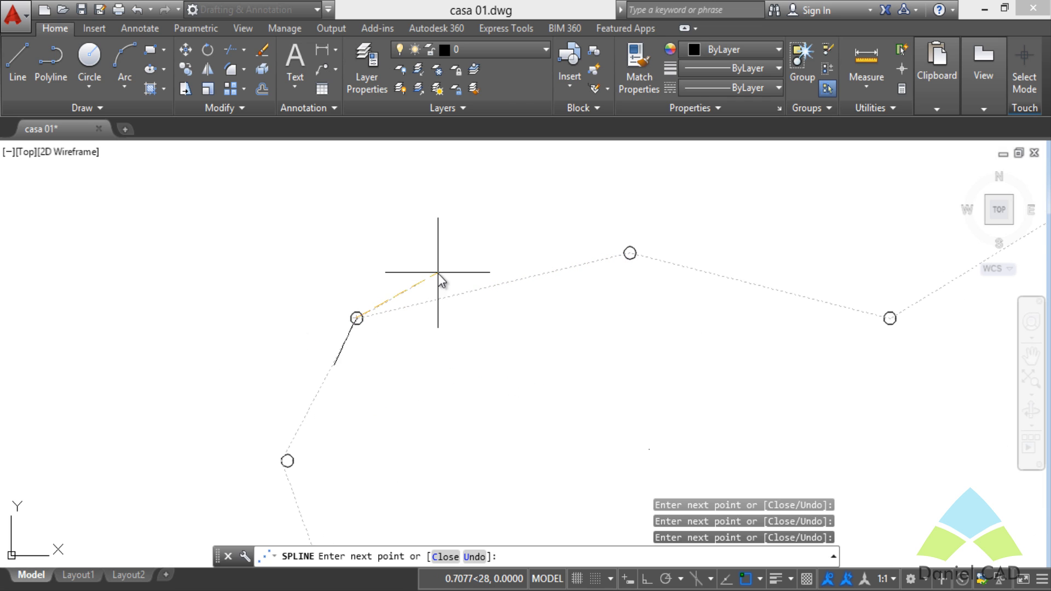
{"action": "key", "text": "Return"}
{"action": "scroll", "coordinate": [436, 272], "scroll_direction": "down", "scroll_amount": 5}
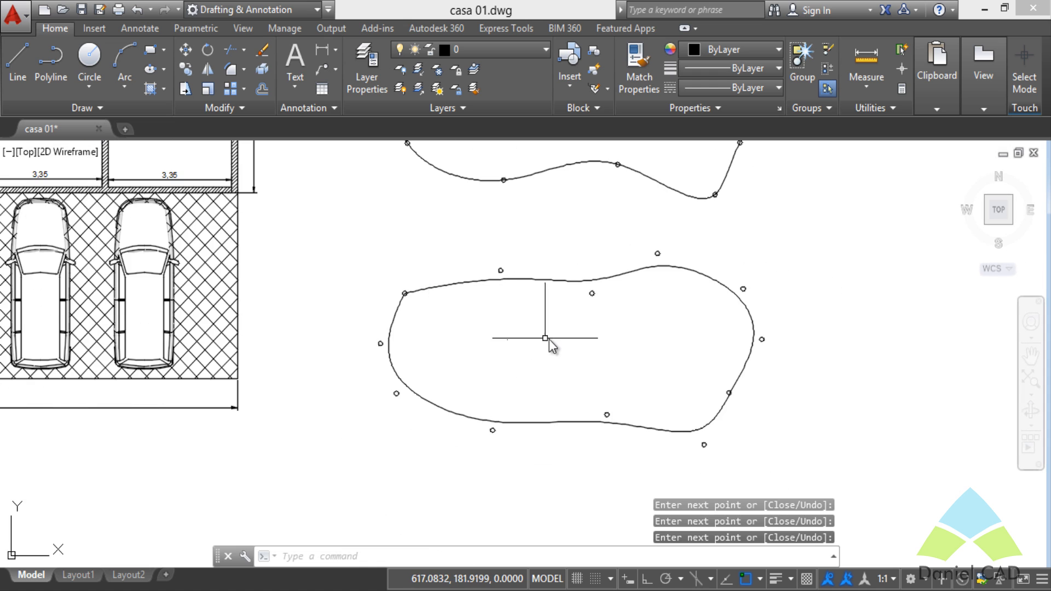
Select the control-vertex spline and stretch its vertex at the upper dip downward, away from its circle
{"action": "middle_click_drag", "start_coordinate": [419, 478], "coordinate": [440, 434]}
{"action": "scroll", "coordinate": [465, 437], "scroll_direction": "up", "scroll_amount": 1}
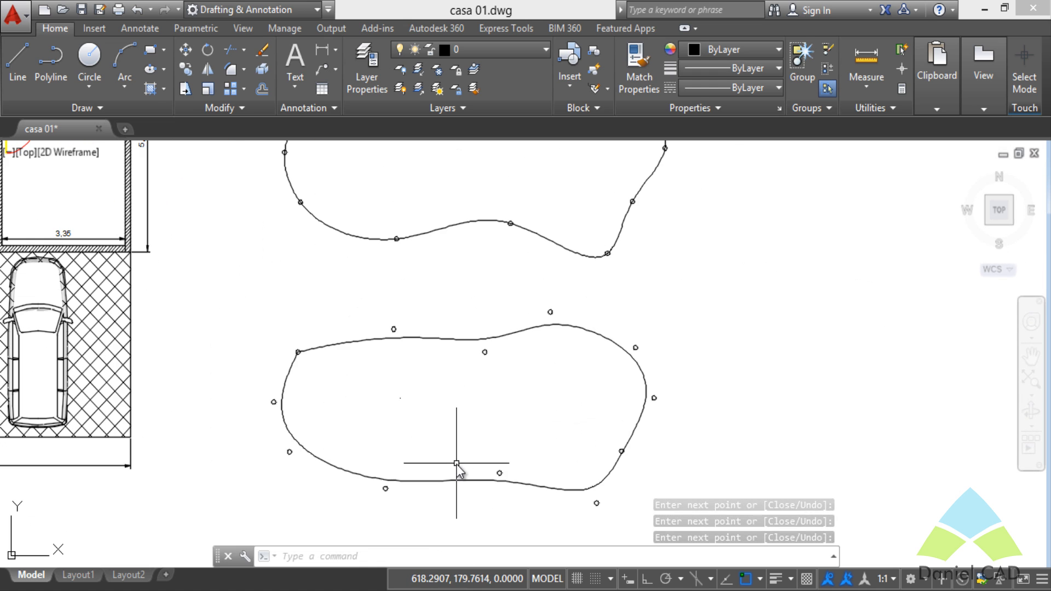
{"action": "scroll", "coordinate": [411, 500], "scroll_direction": "up", "scroll_amount": 2}
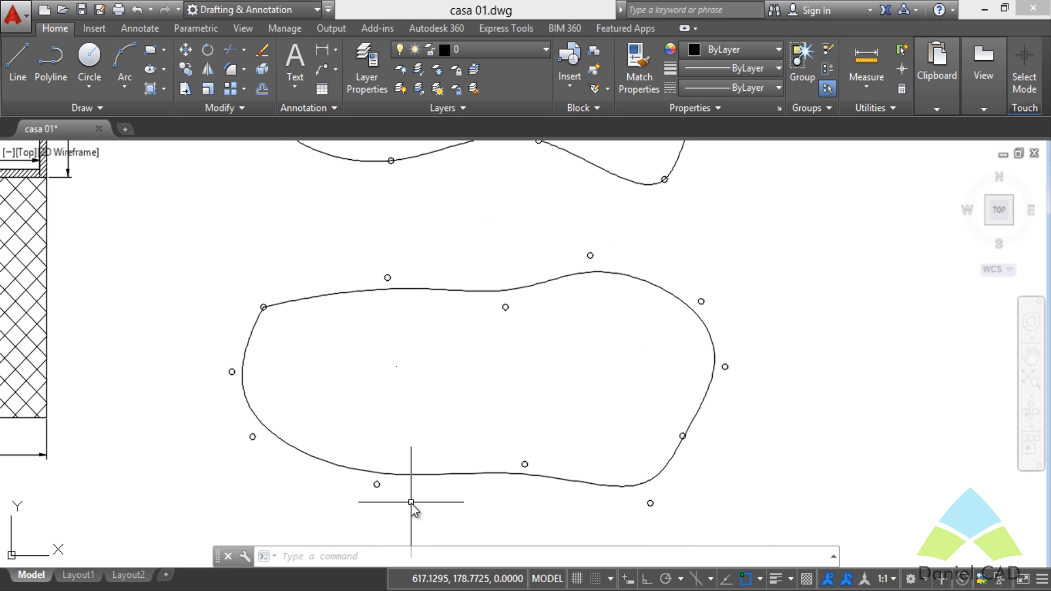
{"action": "left_click", "coordinate": [429, 467]}
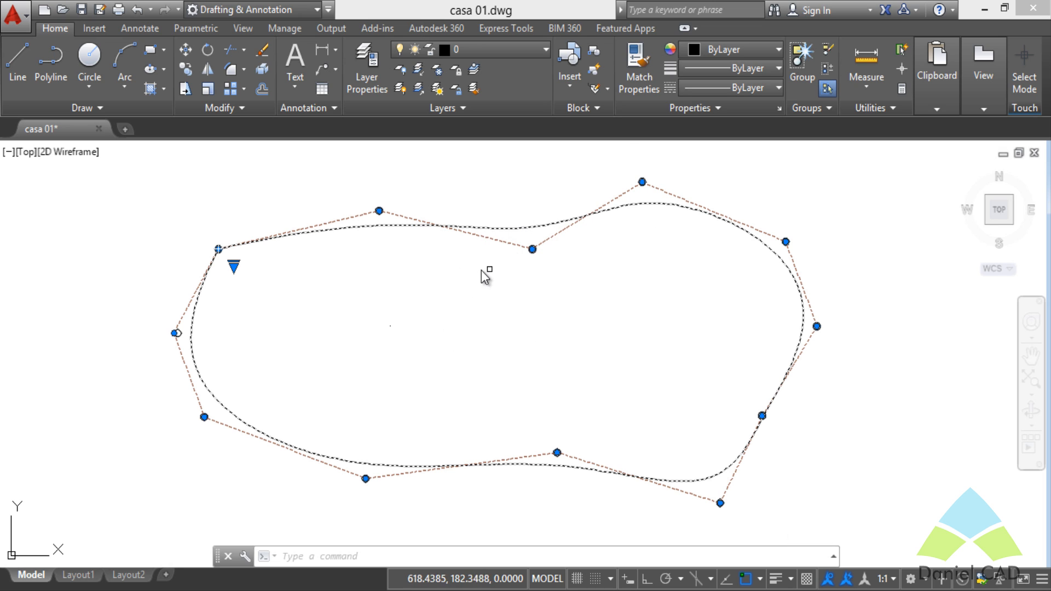
{"action": "left_click", "coordinate": [532, 249]}
{"action": "left_click", "coordinate": [538, 300]}
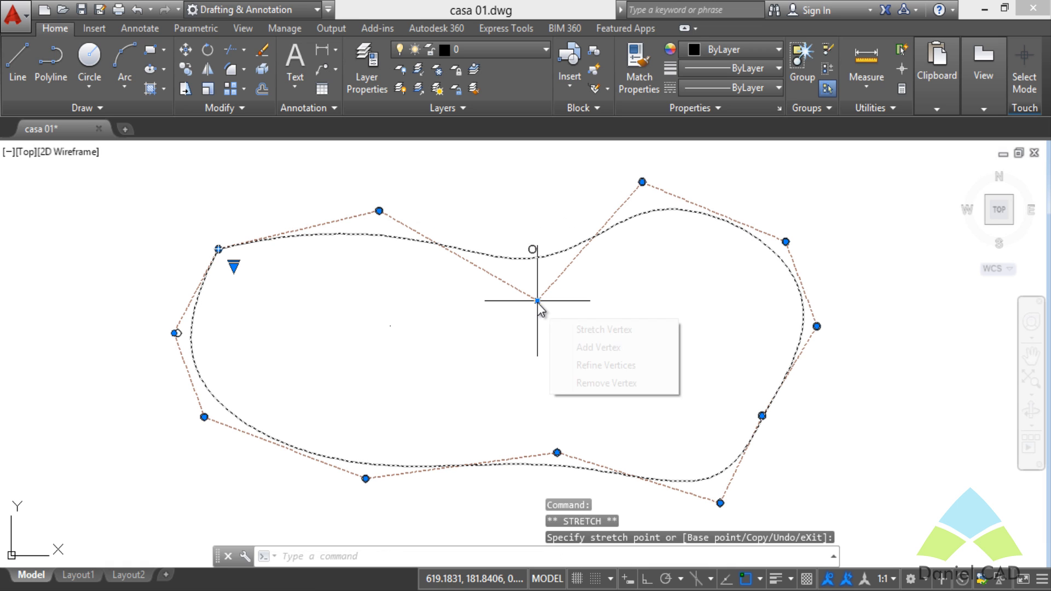
Stretch the vertex between the spline's start and the upper dip upward in two moves and deselect the curve
{"action": "left_click", "coordinate": [379, 211]}
{"action": "left_click", "coordinate": [379, 168]}
{"action": "mouse_move", "coordinate": [378, 168]}
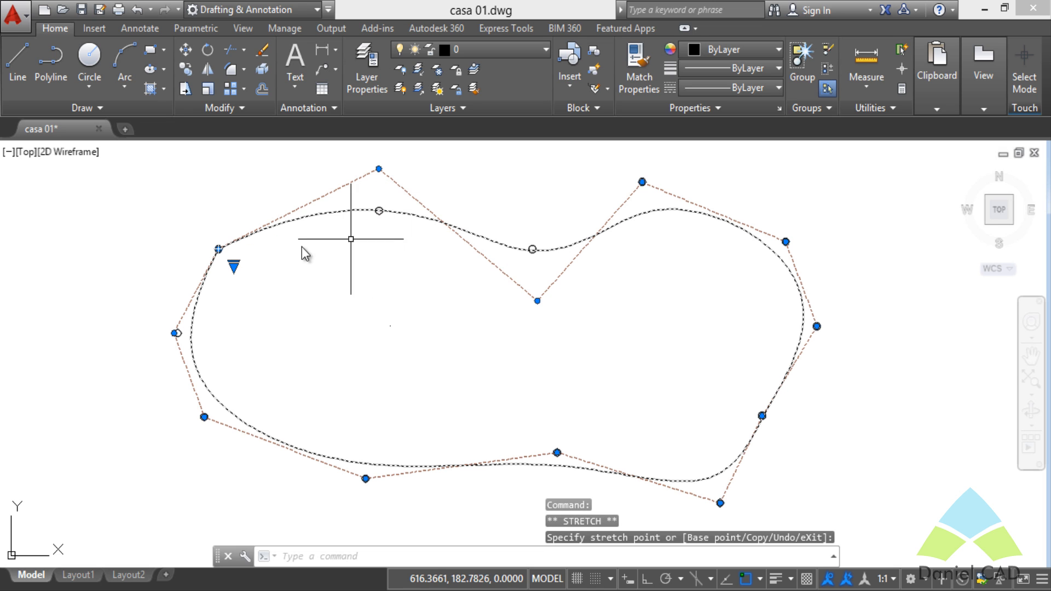
{"action": "middle_click_drag", "start_coordinate": [356, 236], "coordinate": [422, 358]}
{"action": "left_click", "coordinate": [453, 277]}
{"action": "left_click", "coordinate": [453, 277]}
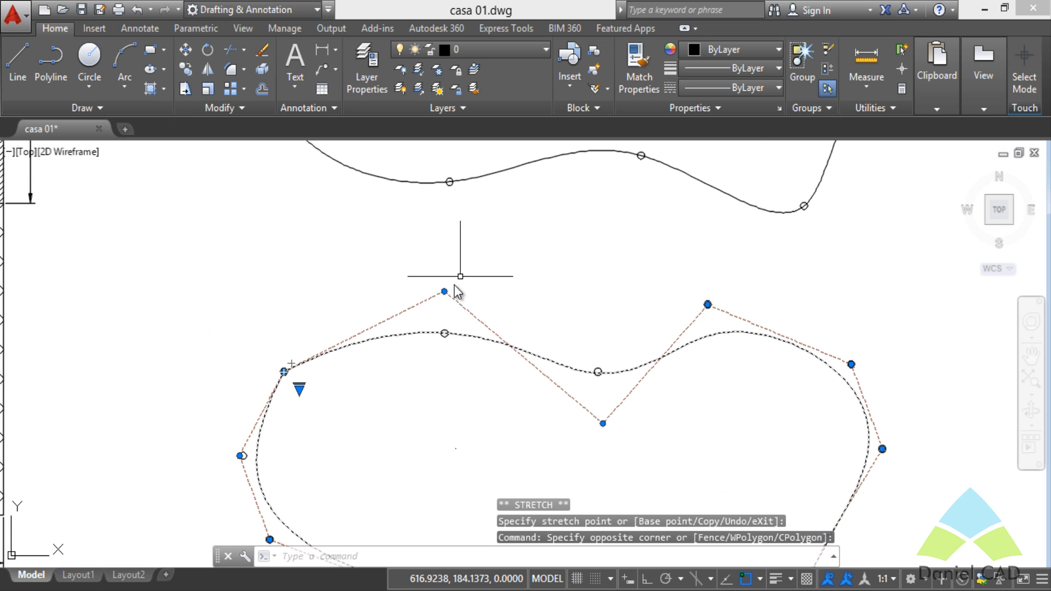
{"action": "left_click", "coordinate": [444, 292]}
{"action": "left_click", "coordinate": [440, 266]}
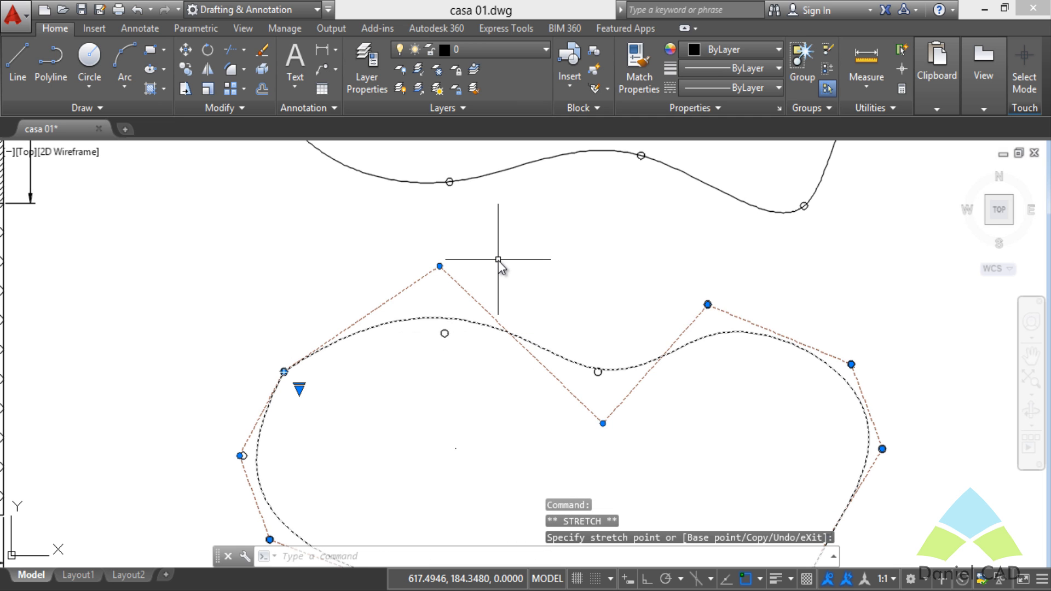
{"action": "key", "text": "Escape"}
Select the original fit-point spline and switch its grip display to Control Vertices
{"action": "scroll", "coordinate": [498, 261], "scroll_direction": "down", "scroll_amount": 6}
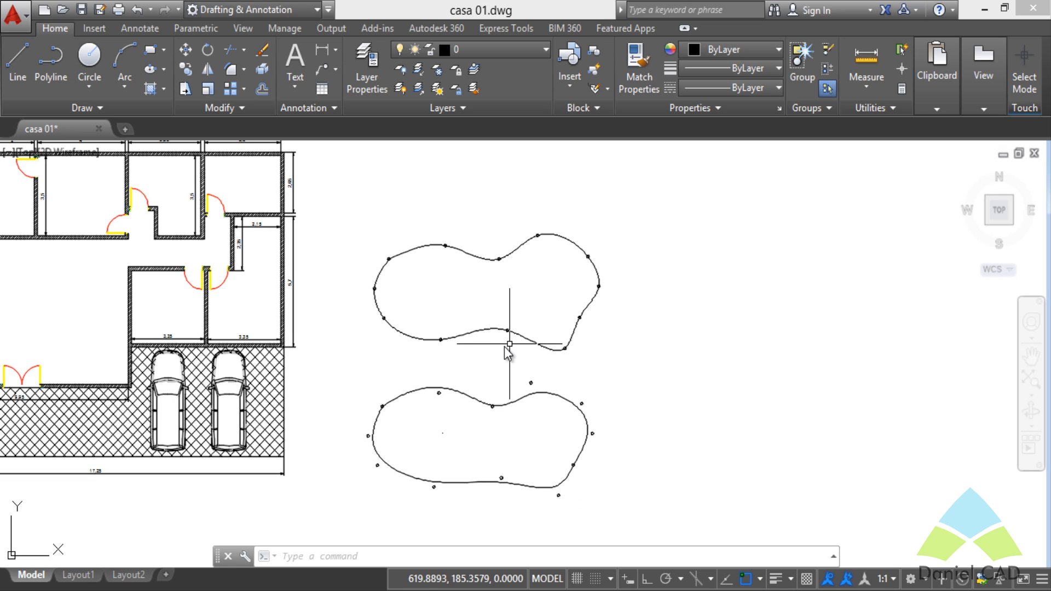
{"action": "scroll", "coordinate": [488, 431], "scroll_direction": "up", "scroll_amount": 2}
{"action": "scroll", "coordinate": [503, 433], "scroll_direction": "down", "scroll_amount": 1}
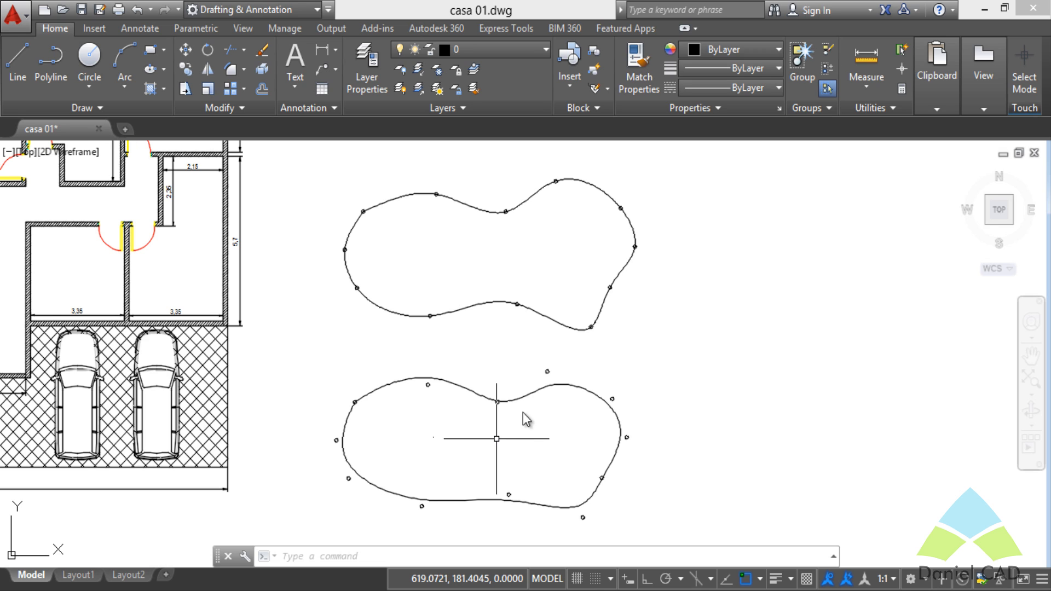
{"action": "key", "text": "Escape"}
{"action": "key", "text": "Escape"}
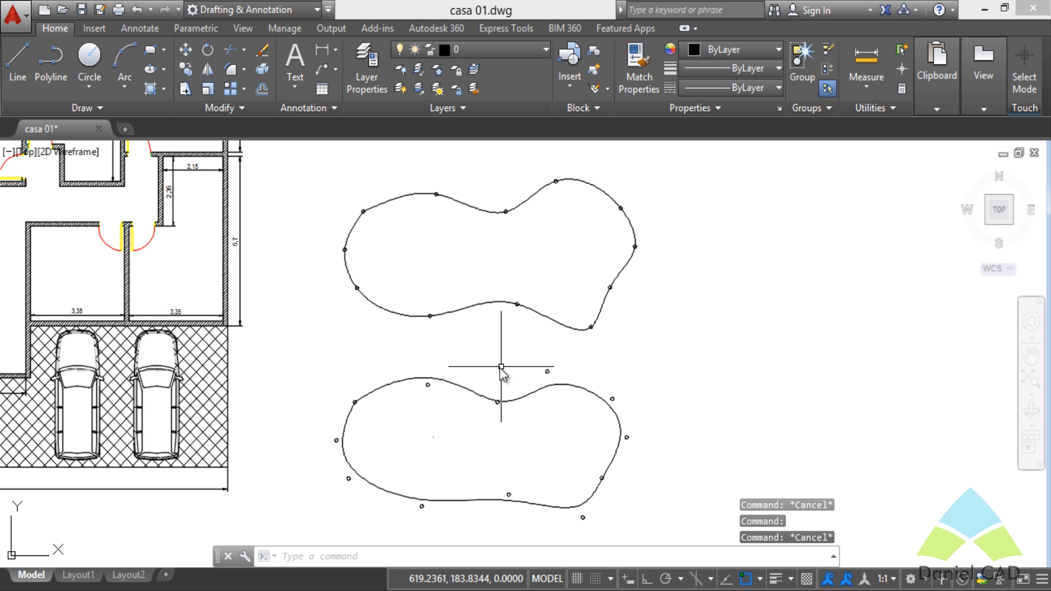
{"action": "left_click", "coordinate": [412, 315]}
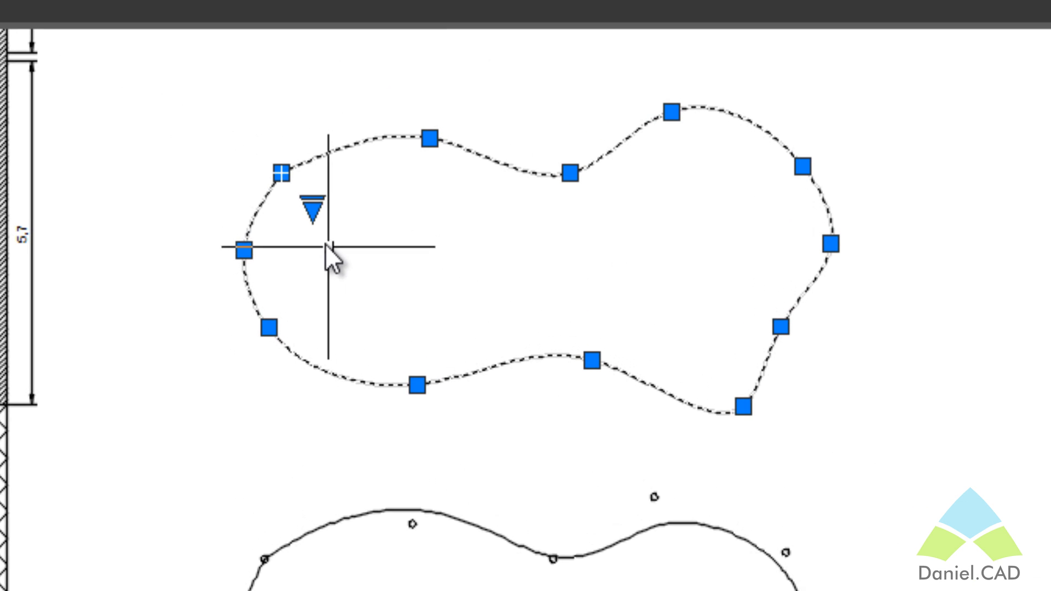
{"action": "left_click", "coordinate": [313, 209]}
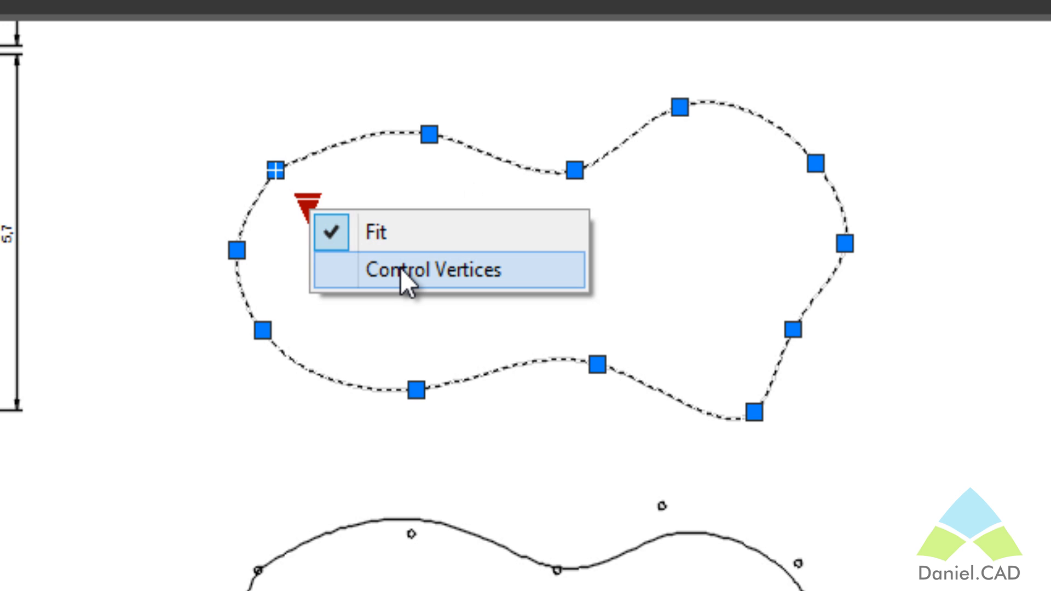
{"action": "left_click", "coordinate": [407, 281]}
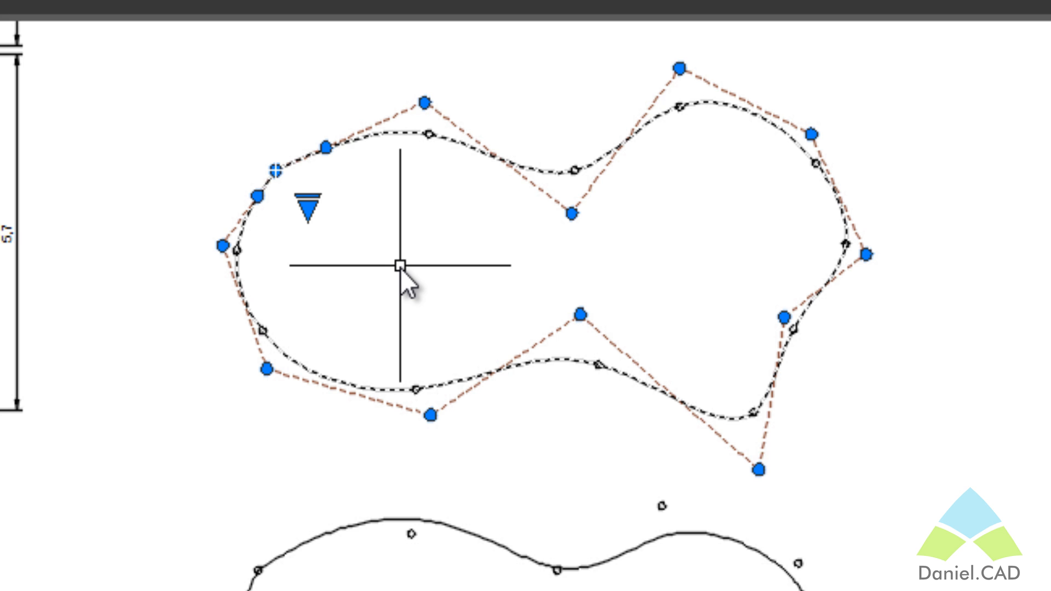
Switch the original spline's grip display back to Fit and deselect it
{"action": "left_click", "coordinate": [308, 210]}
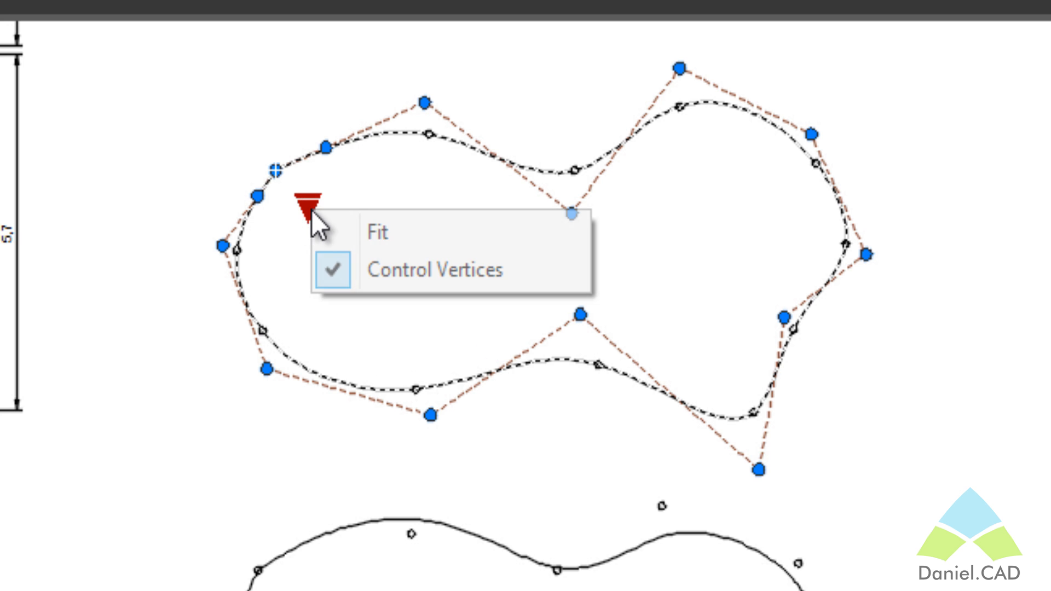
{"action": "left_click", "coordinate": [352, 241]}
{"action": "key", "text": "Escape"}
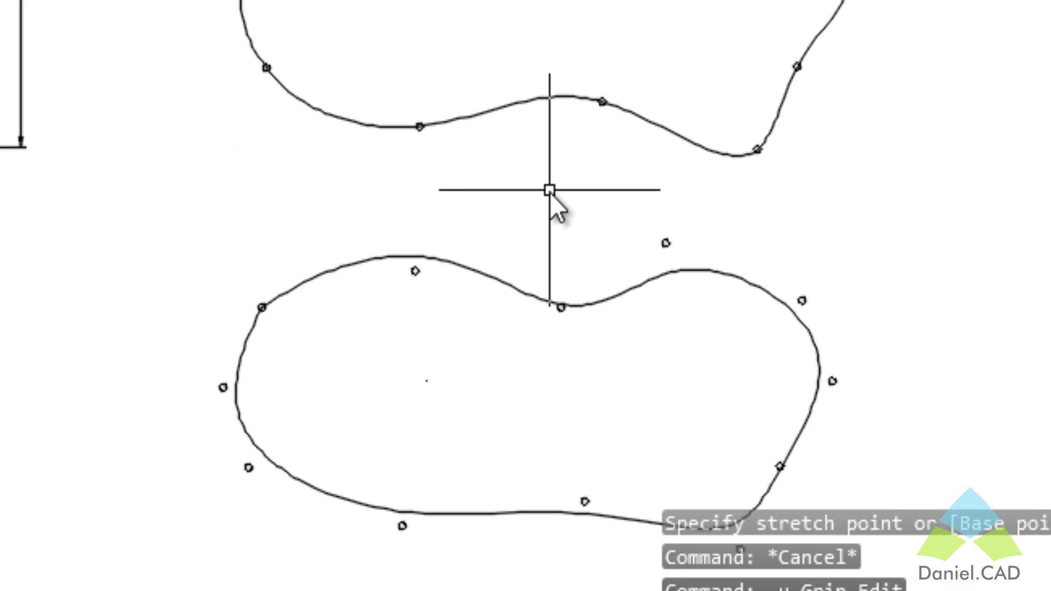
Select the lower control-vertex spline, switch its grip display to Fit and deselect it
{"action": "left_click", "coordinate": [478, 159]}
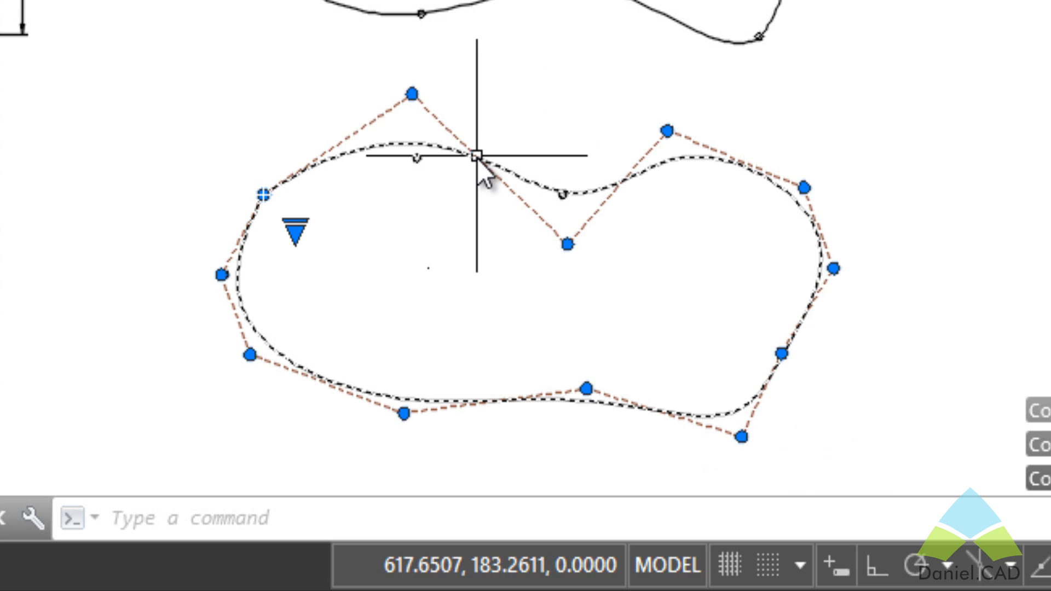
{"action": "left_click", "coordinate": [298, 228]}
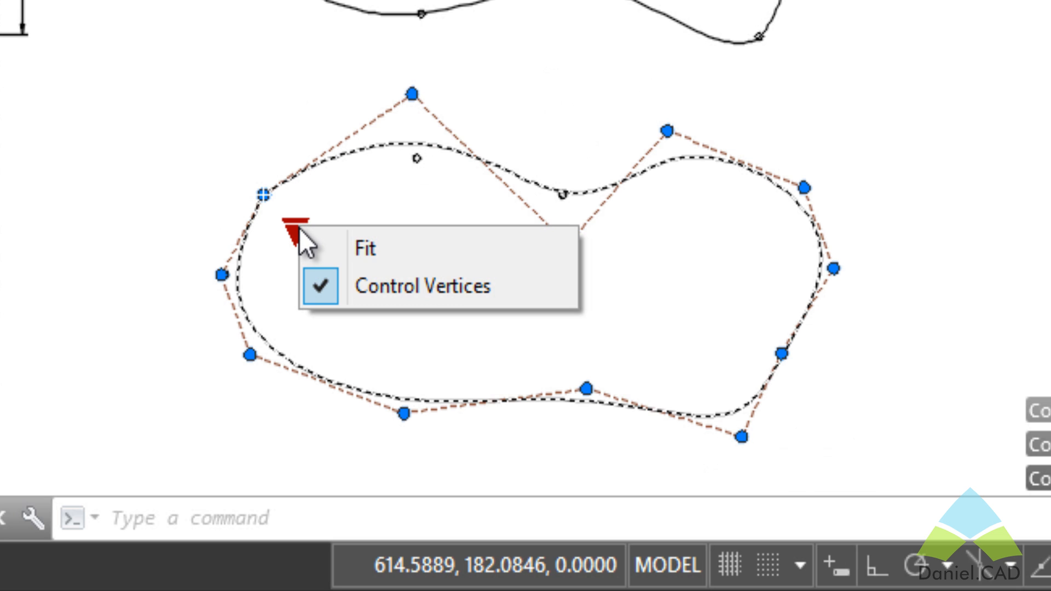
{"action": "left_click", "coordinate": [355, 247]}
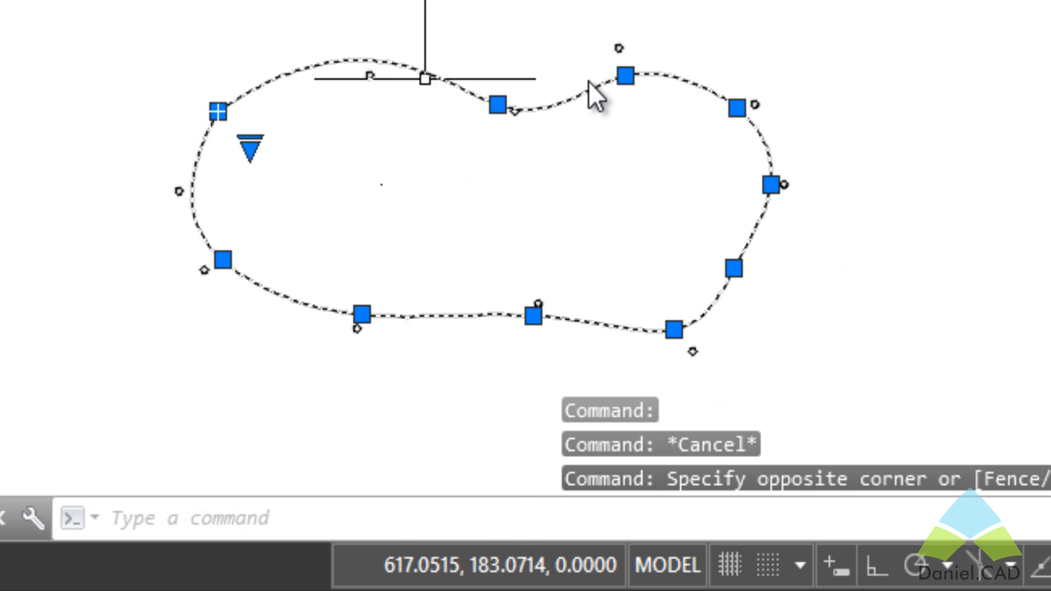
{"action": "key", "text": "Escape"}
{"action": "key", "text": "Escape"}
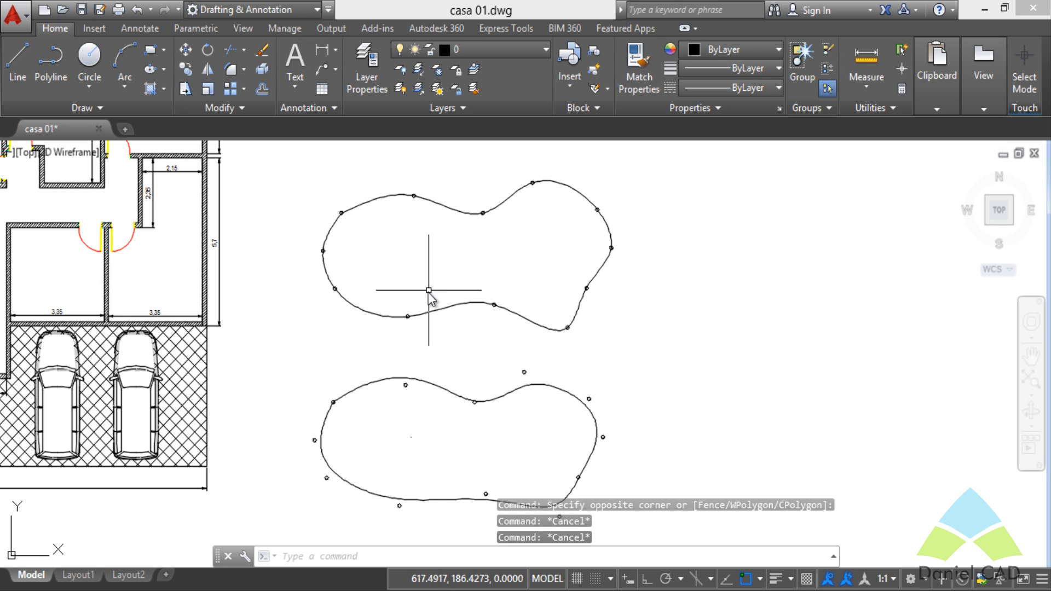
Select the upper fit-point spline and switch its grip display to Control Vertices
{"action": "left_click", "coordinate": [444, 309]}
{"action": "middle_click_drag", "start_coordinate": [413, 307], "coordinate": [383, 320]}
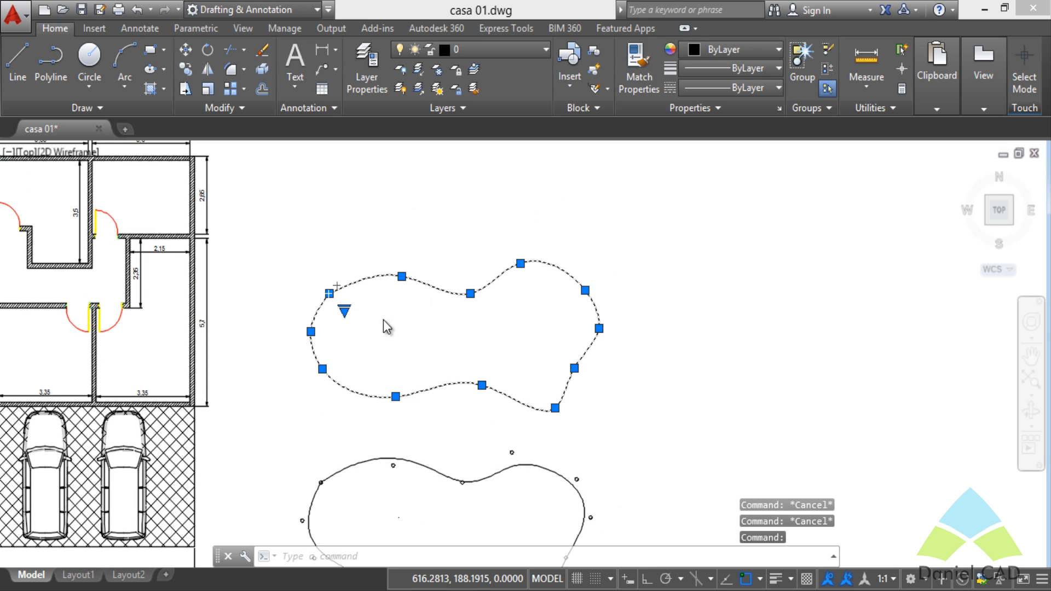
{"action": "scroll", "coordinate": [383, 320], "scroll_direction": "up", "scroll_amount": 2}
{"action": "left_click", "coordinate": [313, 307]}
{"action": "left_click", "coordinate": [346, 335]}
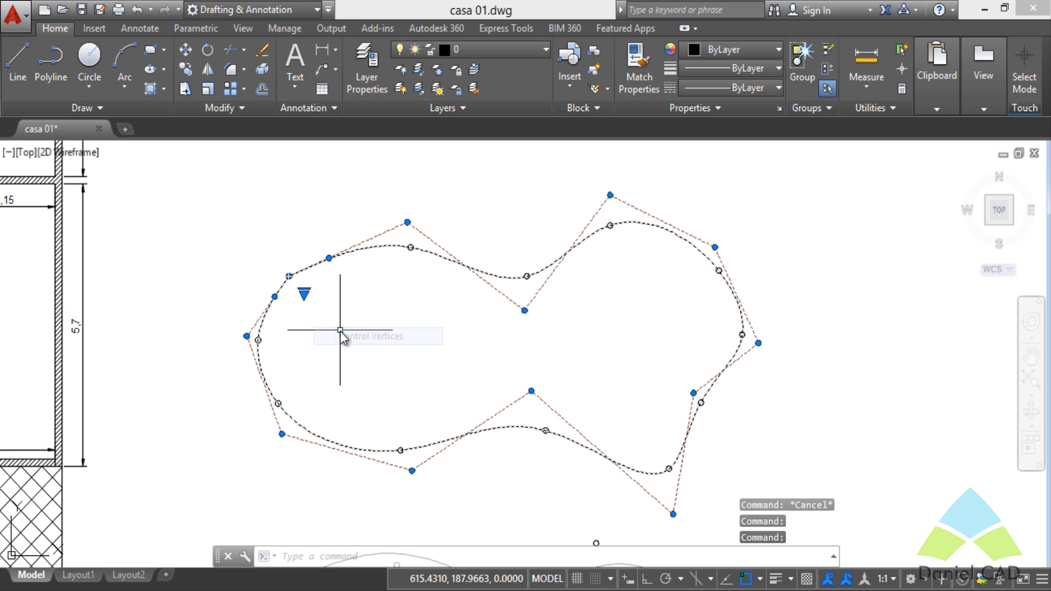
Try stretching the upper spline's control vertex above its left lobe upward, and undo that grip edit
{"action": "left_click", "coordinate": [408, 222]}
{"action": "left_click", "coordinate": [406, 187]}
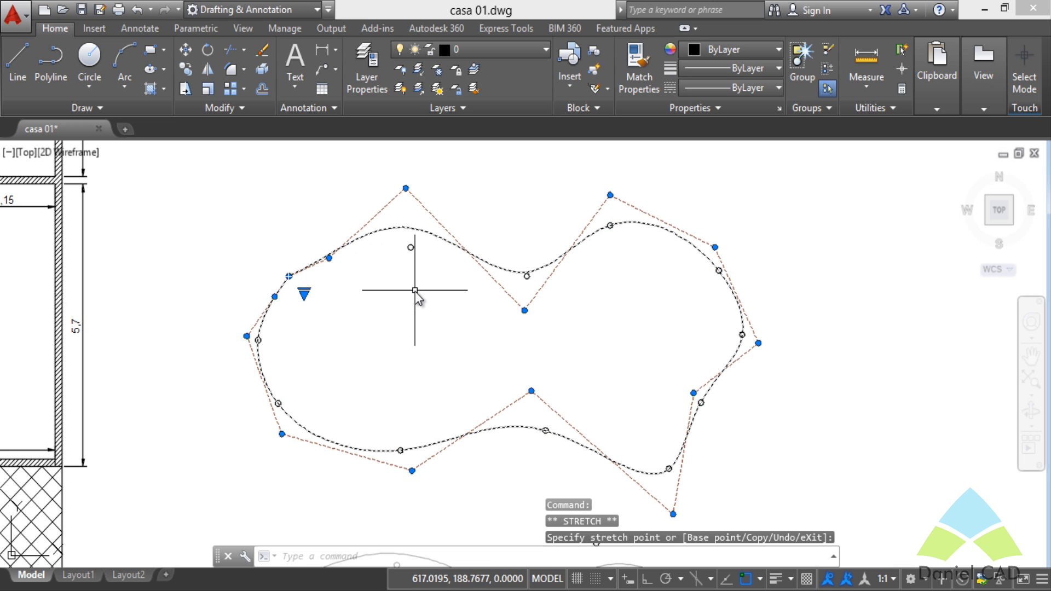
{"action": "key", "text": "ctrl+z"}
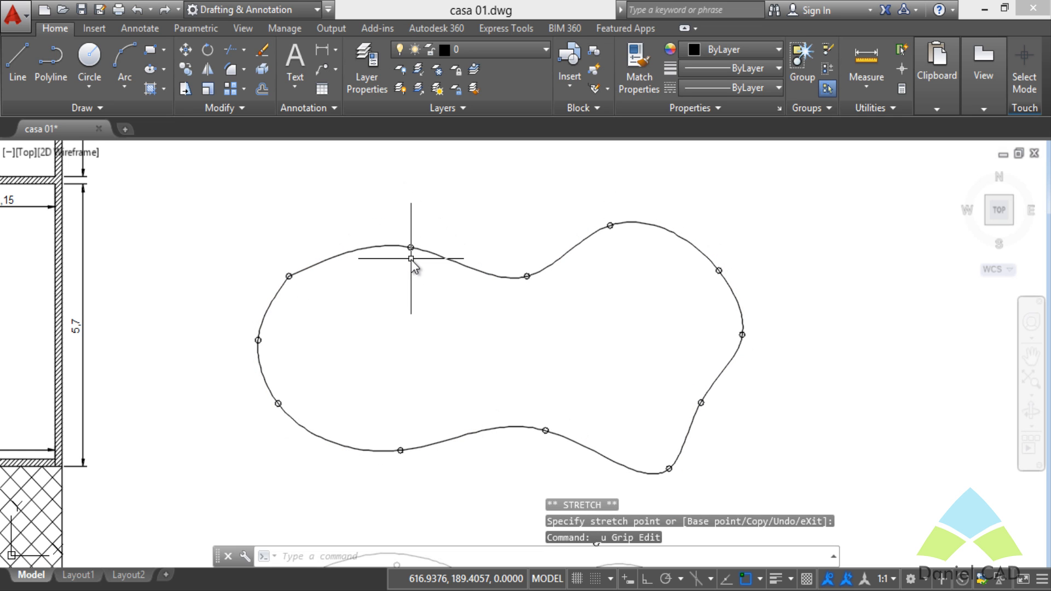
{"action": "key", "text": "Escape"}
Erase the lower control-vertex spline together with its marker circles
{"action": "scroll", "coordinate": [421, 263], "scroll_direction": "down", "scroll_amount": 1}
{"action": "scroll", "coordinate": [422, 263], "scroll_direction": "down", "scroll_amount": 3}
{"action": "scroll", "coordinate": [465, 296], "scroll_direction": "down", "scroll_amount": 1}
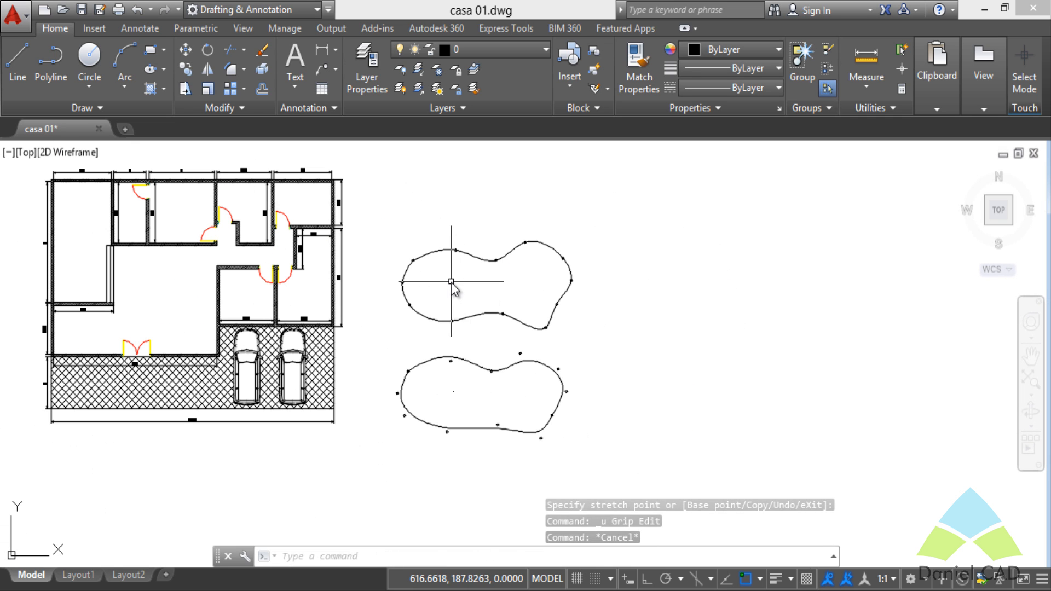
{"action": "left_click", "coordinate": [604, 458]}
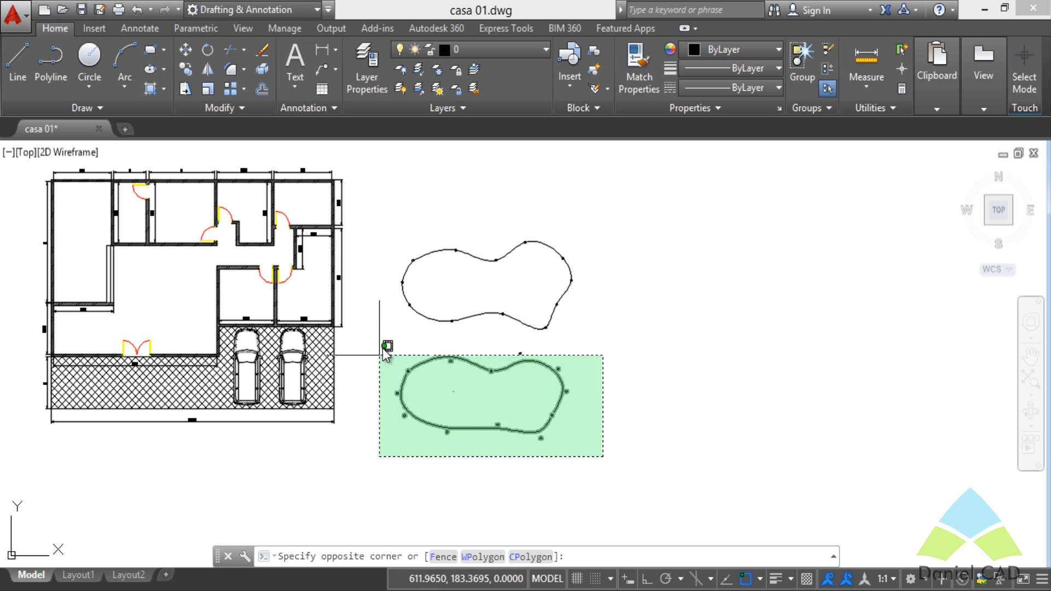
{"action": "left_click", "coordinate": [379, 330]}
{"action": "key", "text": "Delete"}
Offset the remaining fit-point spline outward by 0.4 and end the command
{"action": "scroll", "coordinate": [405, 329], "scroll_direction": "up", "scroll_amount": 3}
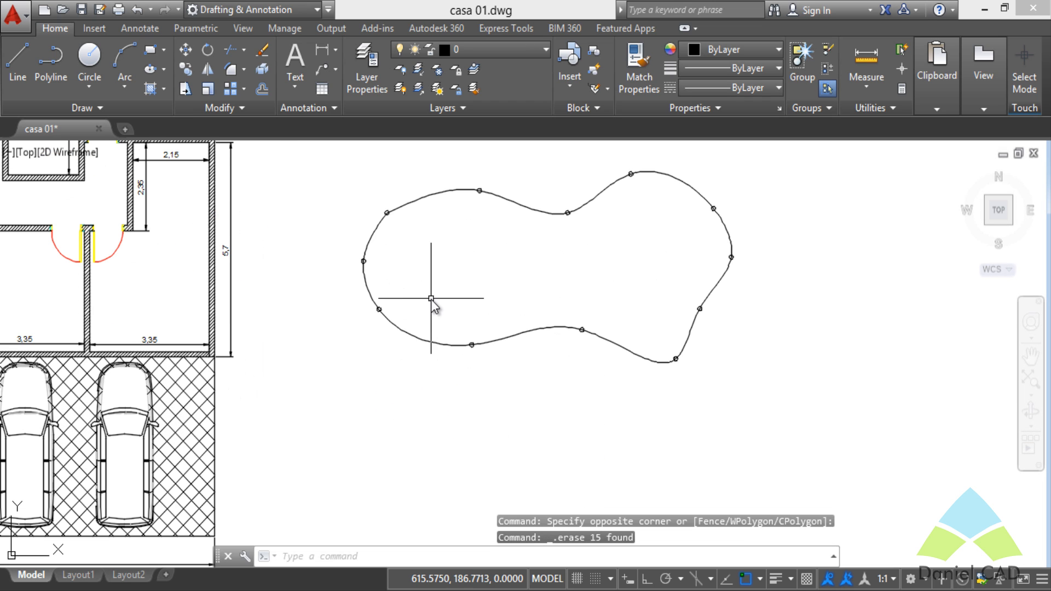
{"action": "type", "text": "O"}
{"action": "key", "text": "Return"}
{"action": "type", "text": ".4"}
{"action": "key", "text": "Return"}
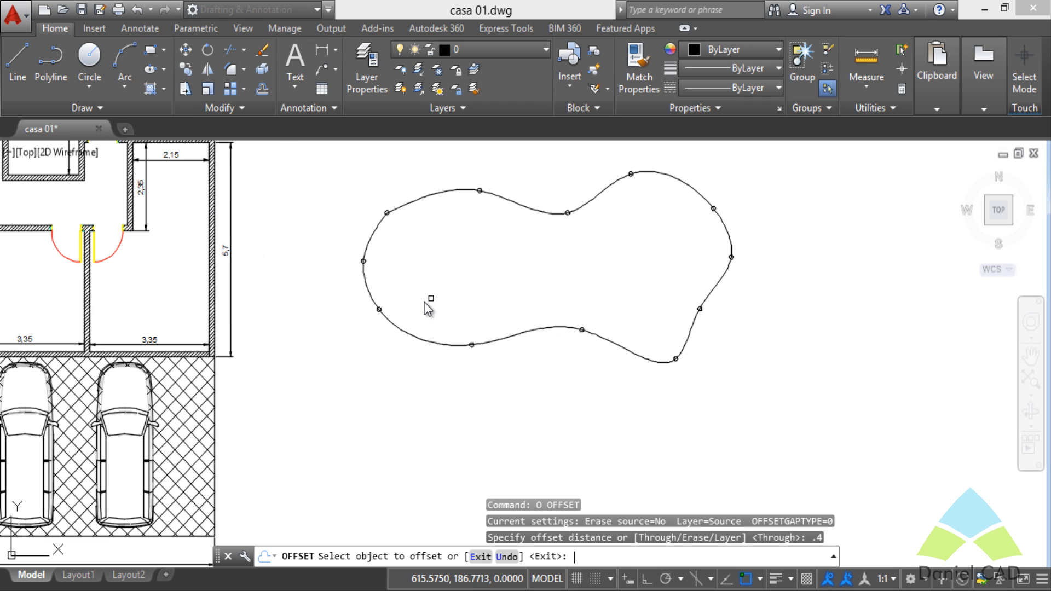
{"action": "left_click", "coordinate": [409, 331]}
{"action": "left_click", "coordinate": [403, 372]}
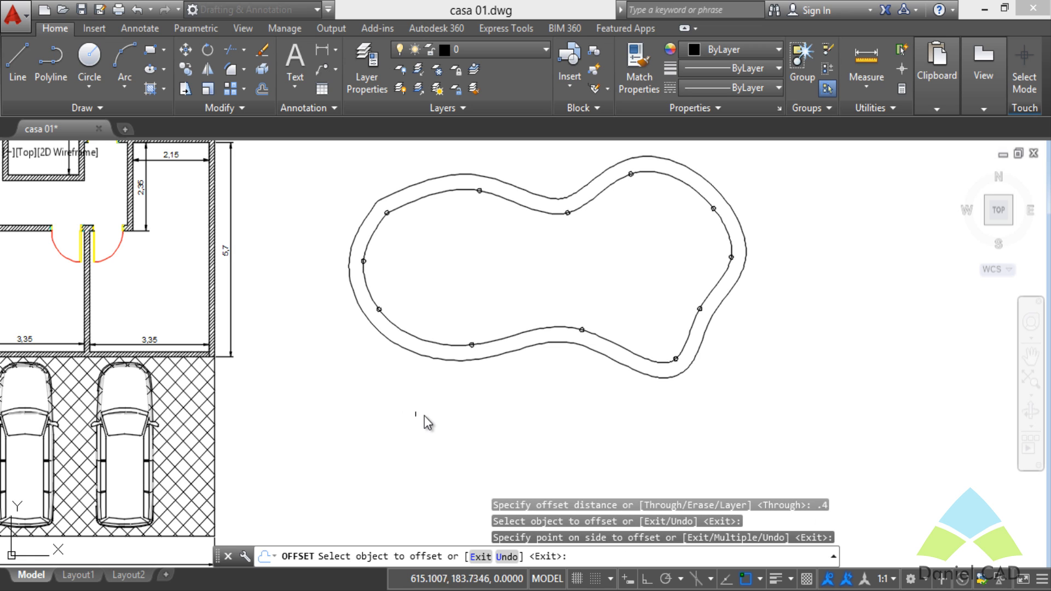
{"action": "key", "text": "Escape"}
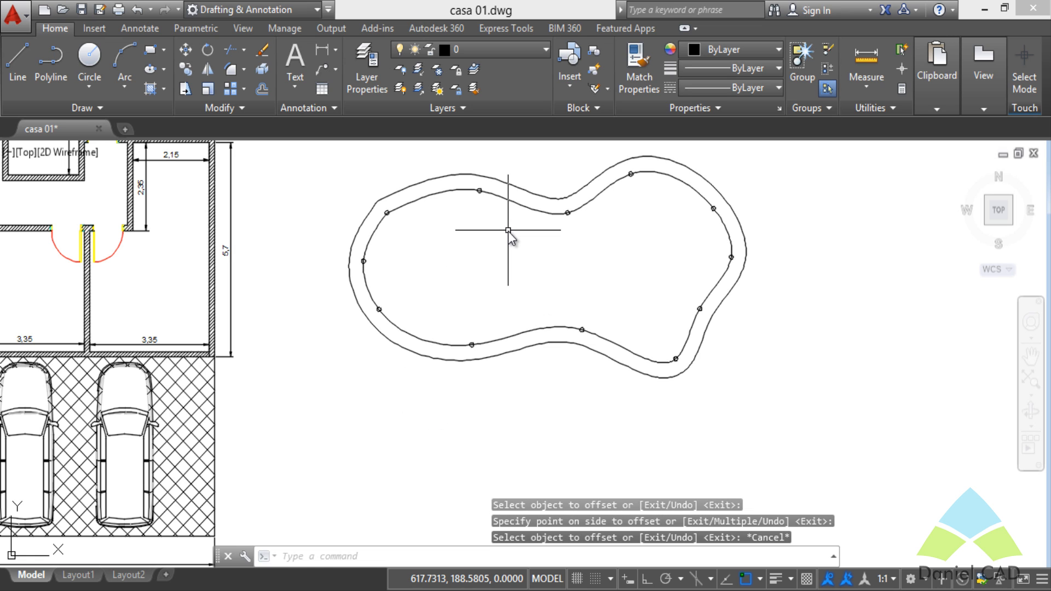
Hatch the area inside the inner spline with the ANGLE pattern at scale 0.1
{"action": "type", "text": "h"}
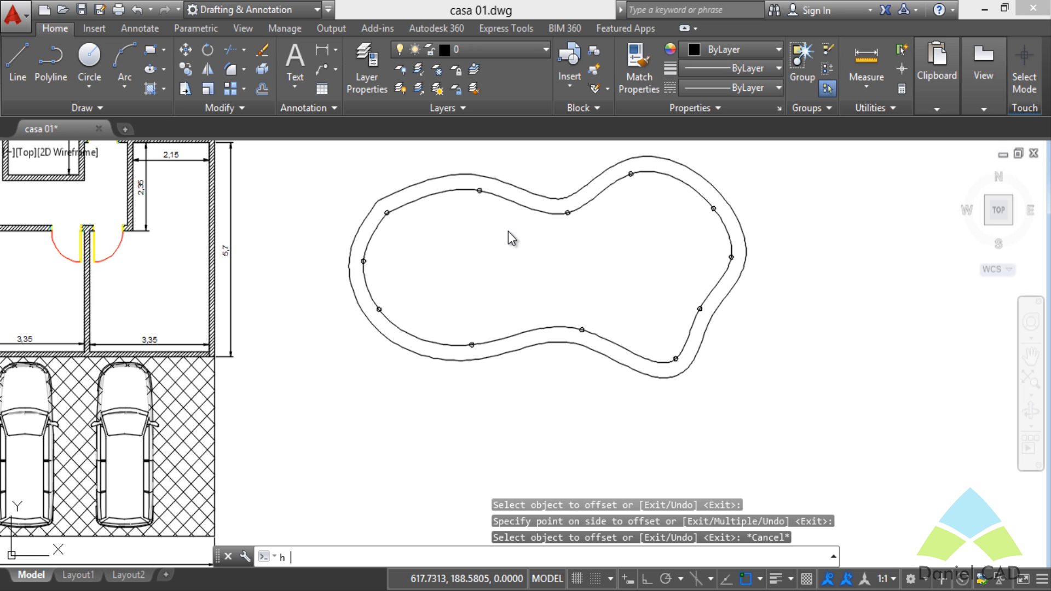
{"action": "key", "text": "Return"}
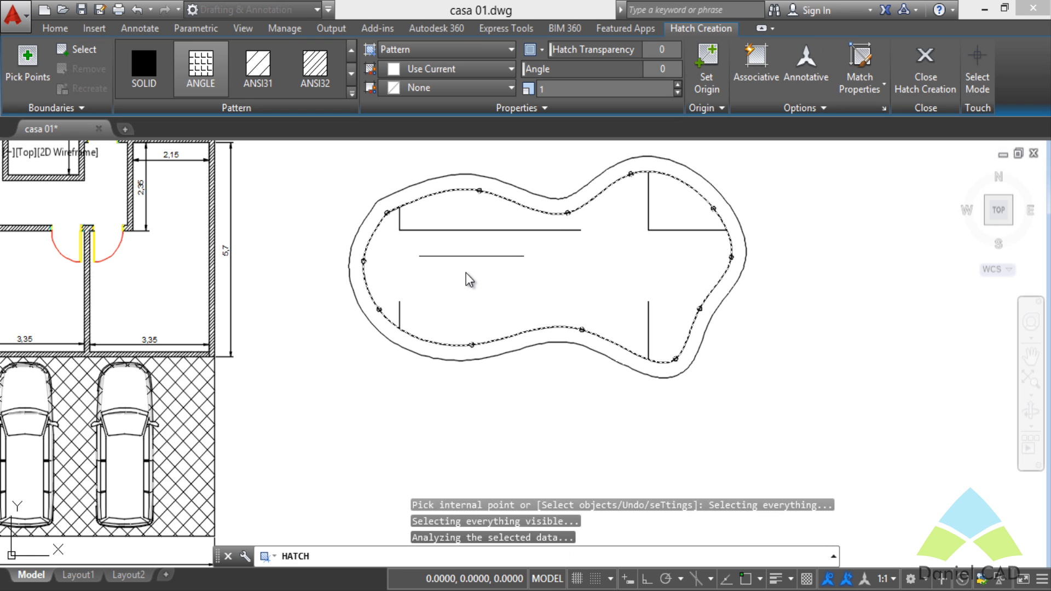
{"action": "left_click", "coordinate": [469, 280]}
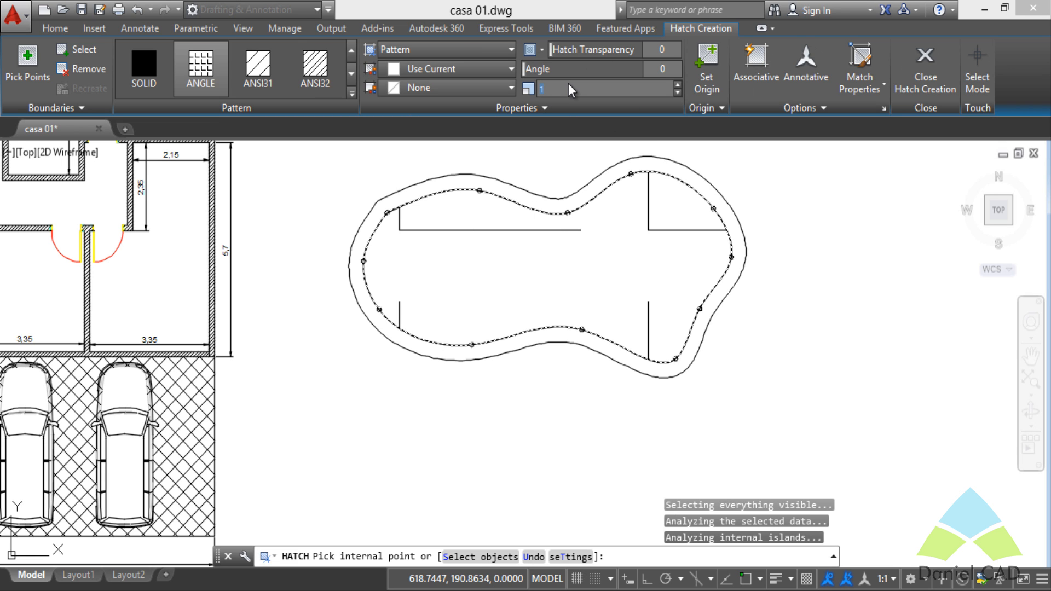
{"action": "left_click", "coordinate": [569, 90]}
{"action": "type", "text": ".1"}
{"action": "key", "text": "Return"}
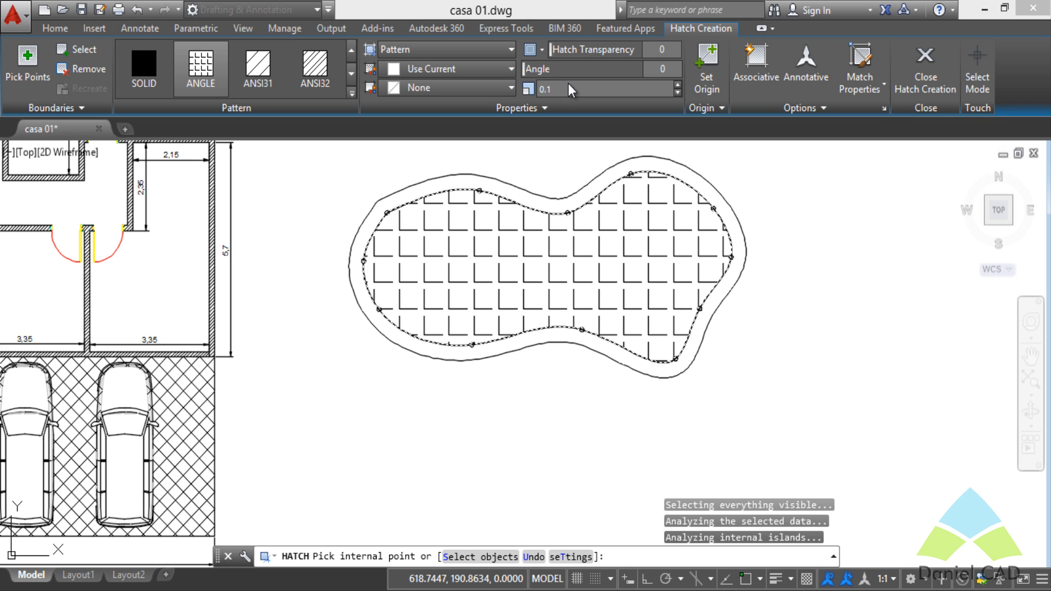
{"action": "key", "text": "Return"}
{"action": "key", "text": "Escape"}
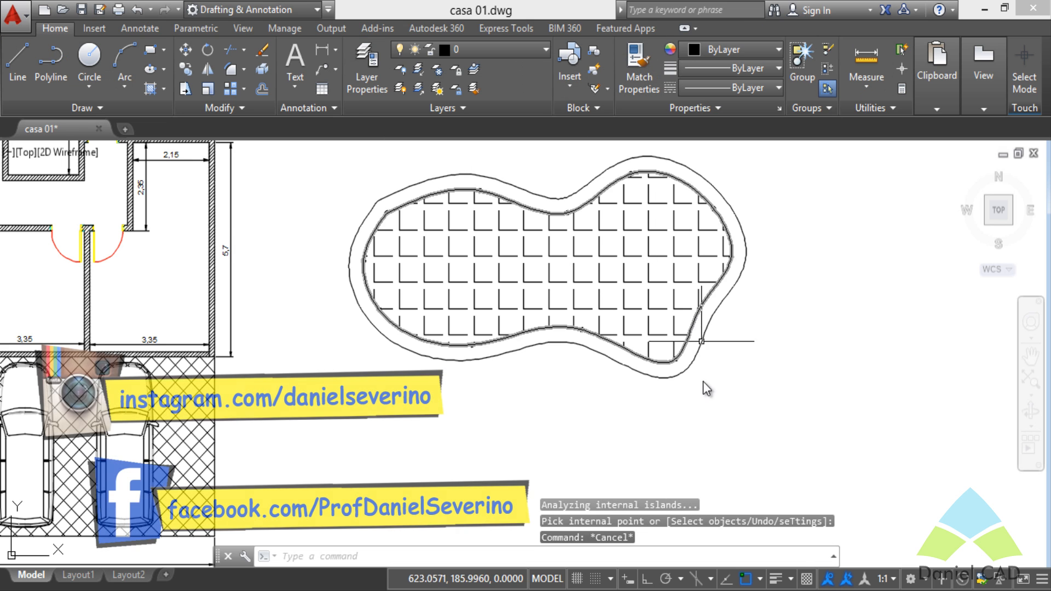
{"action": "scroll", "coordinate": [712, 380], "scroll_direction": "down", "scroll_amount": 1}
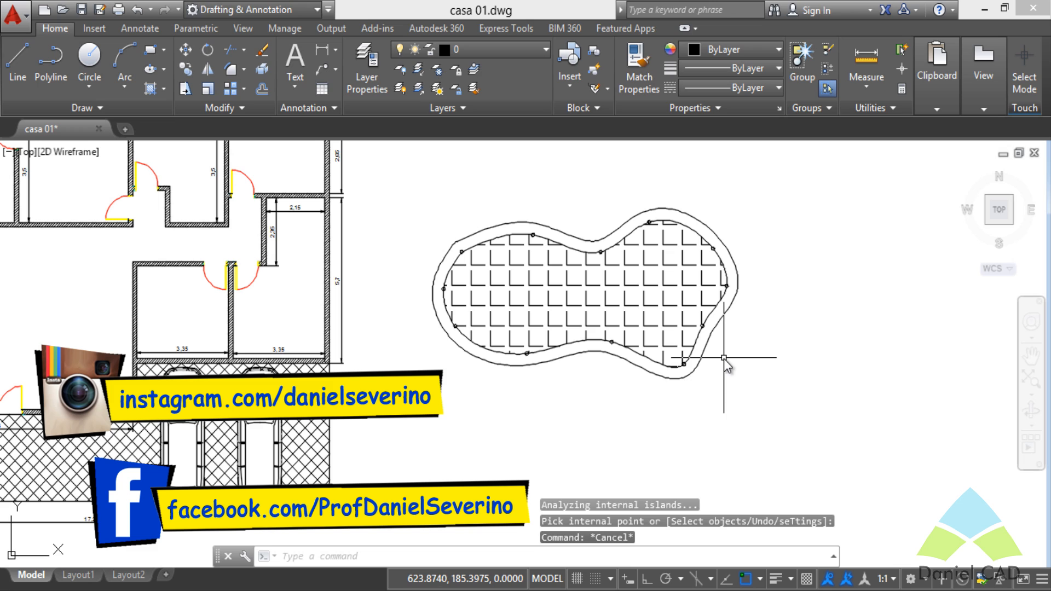